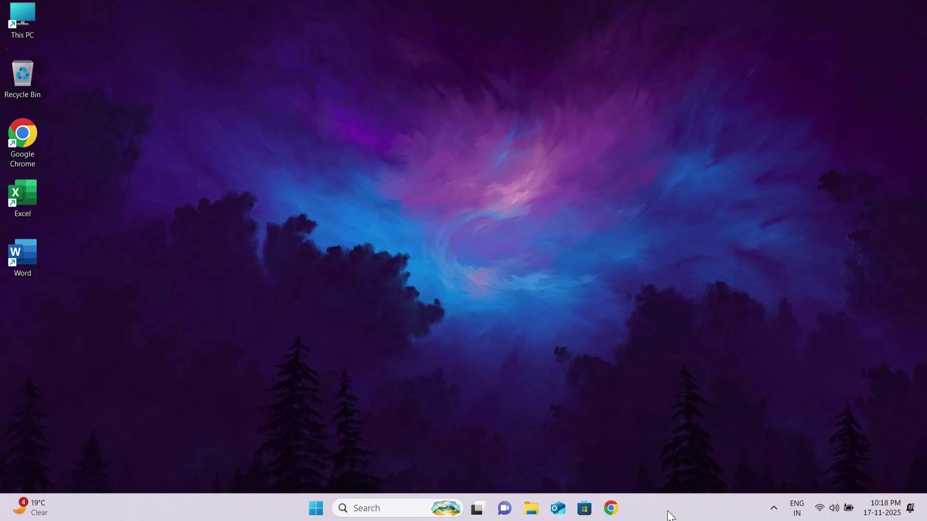
Step: Check Task Manager's processes sorted by CPU usage, then close it
right_click(666, 513)
click(705, 464)
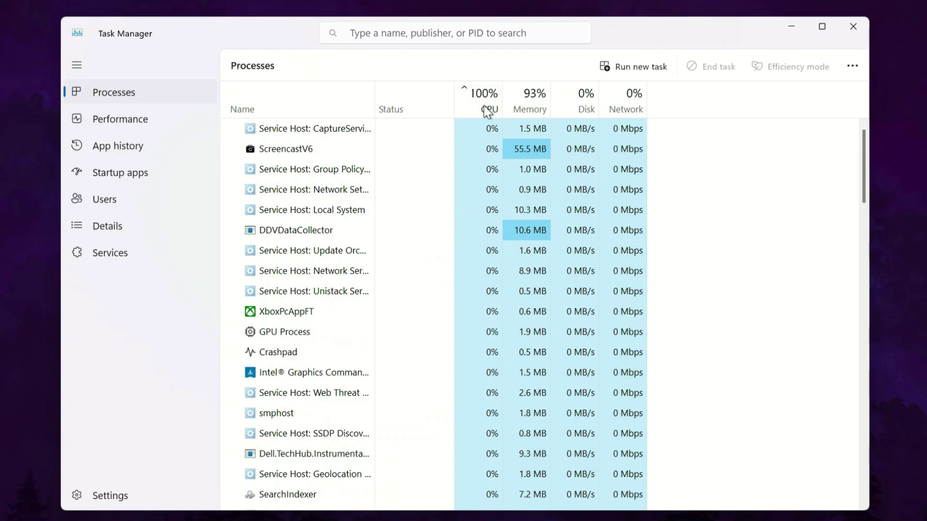
click(486, 103)
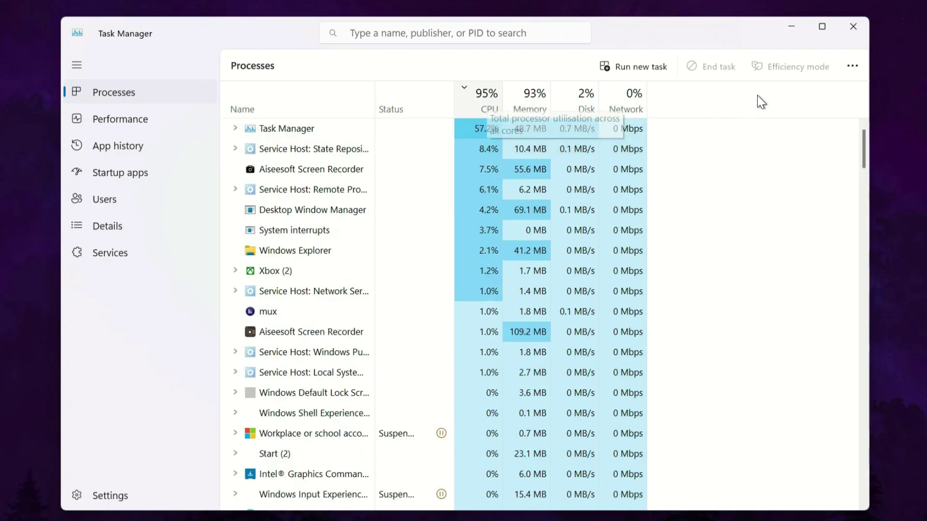
click(852, 27)
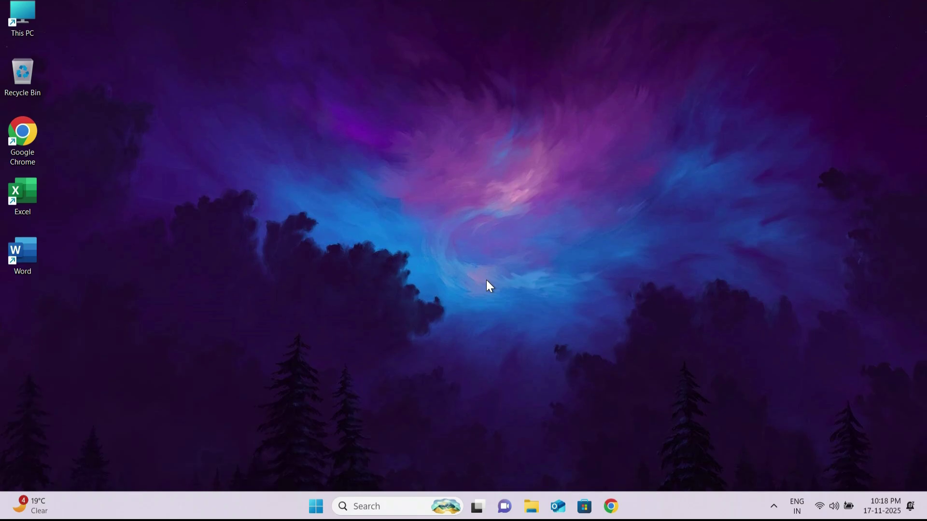
Step: Search for 'Choose a power plan' and open the Control Panel result
click(412, 505)
text(Choose a power)
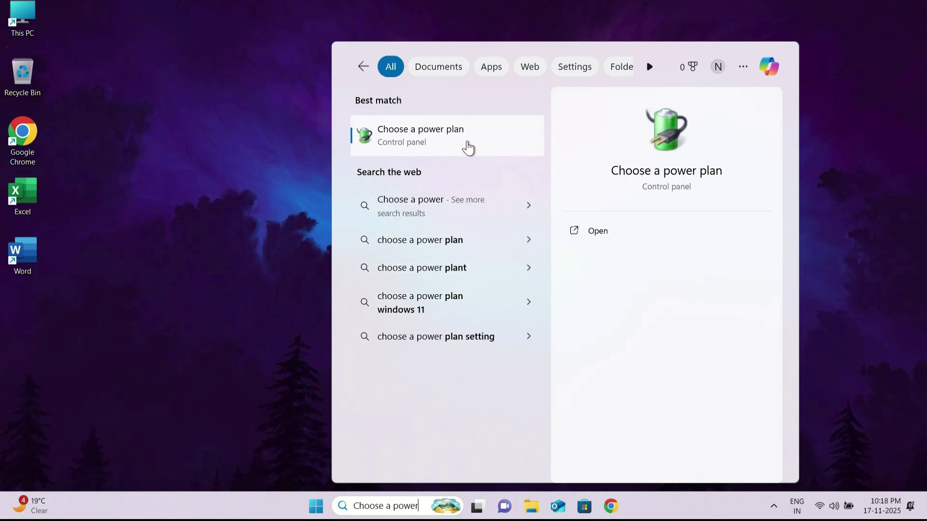
click(469, 146)
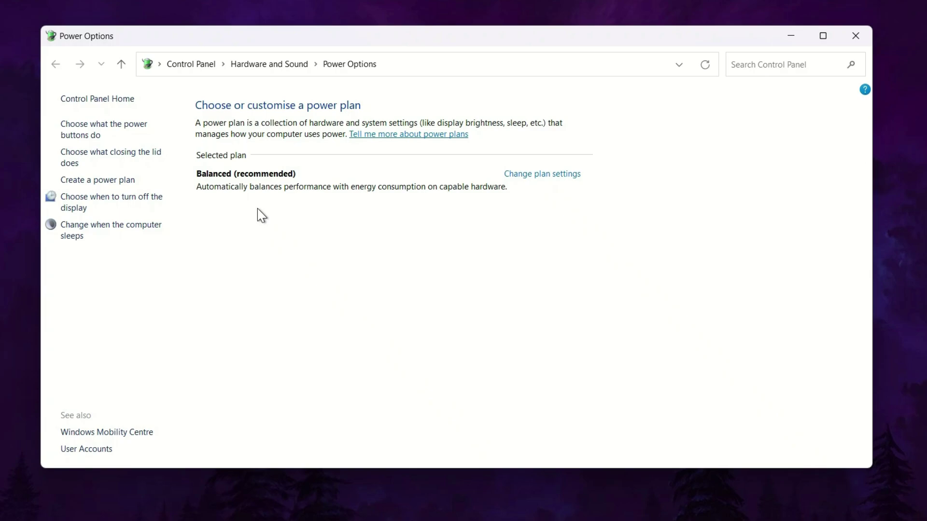
Step: Create a power plan named 'High Performance' from the High performance preset
click(113, 183)
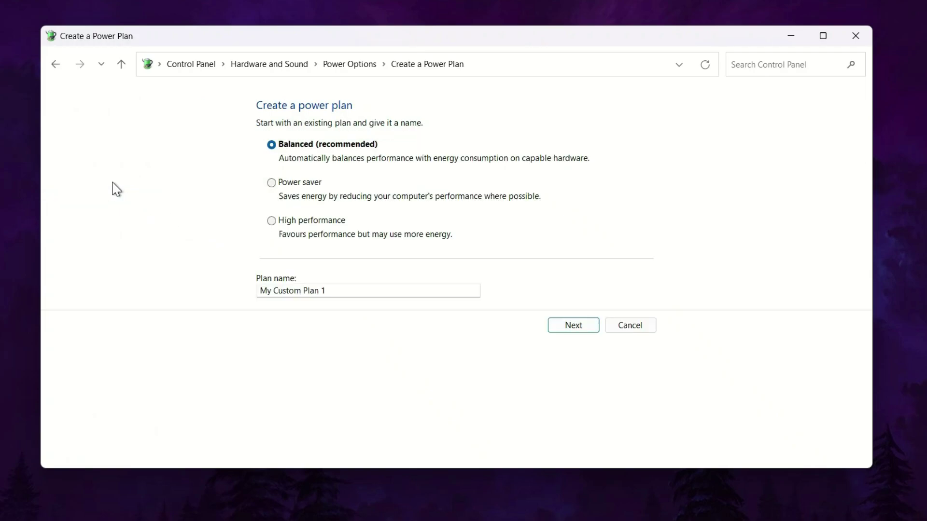
click(278, 222)
triple_click(336, 289)
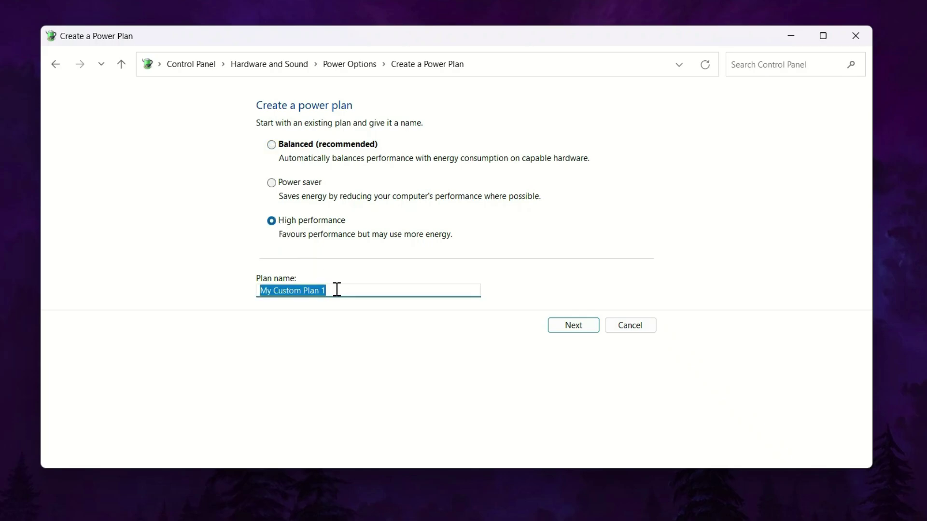
text(High Performan)
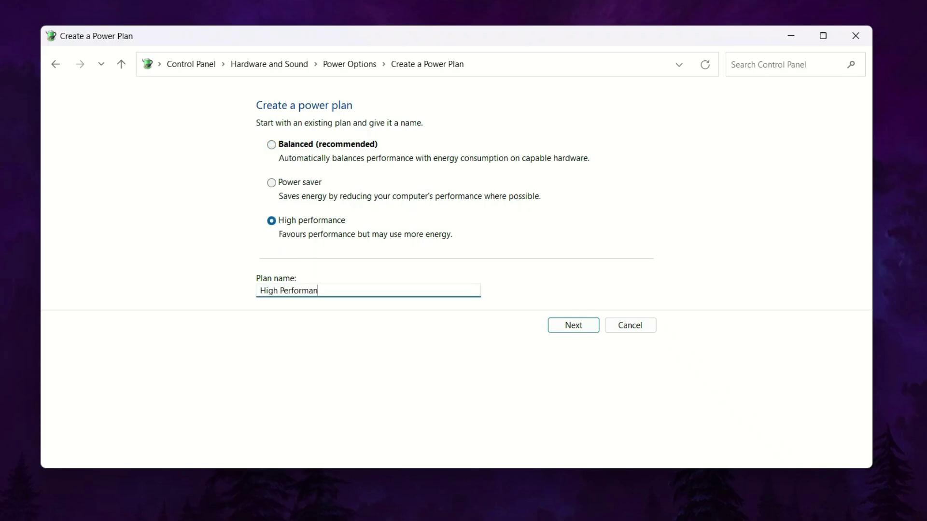
text(ce)
click(556, 327)
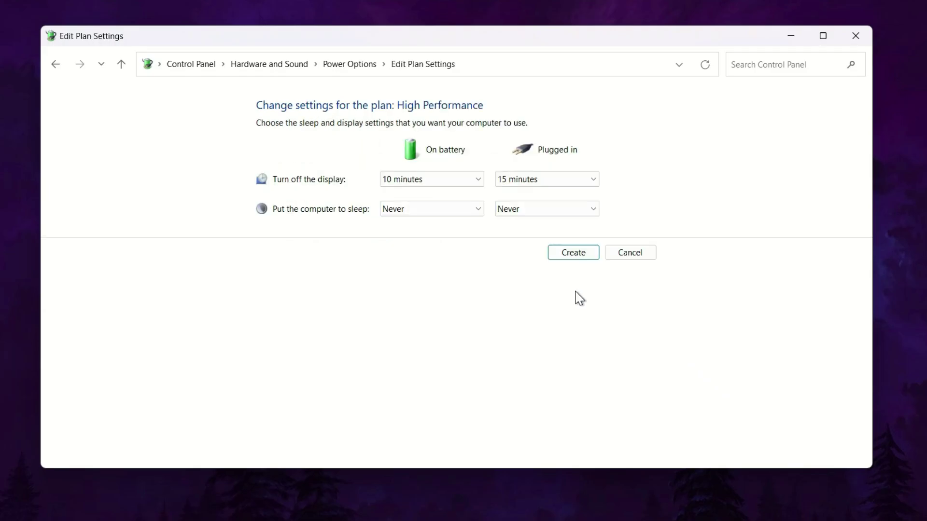
click(581, 258)
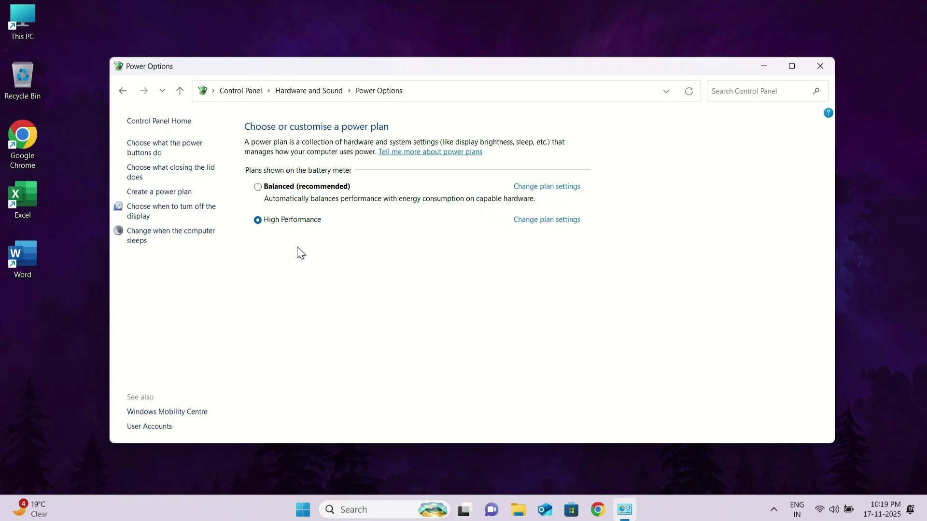
Step: Close Power Options and open Task Manager with processes sorted by CPU
click(815, 70)
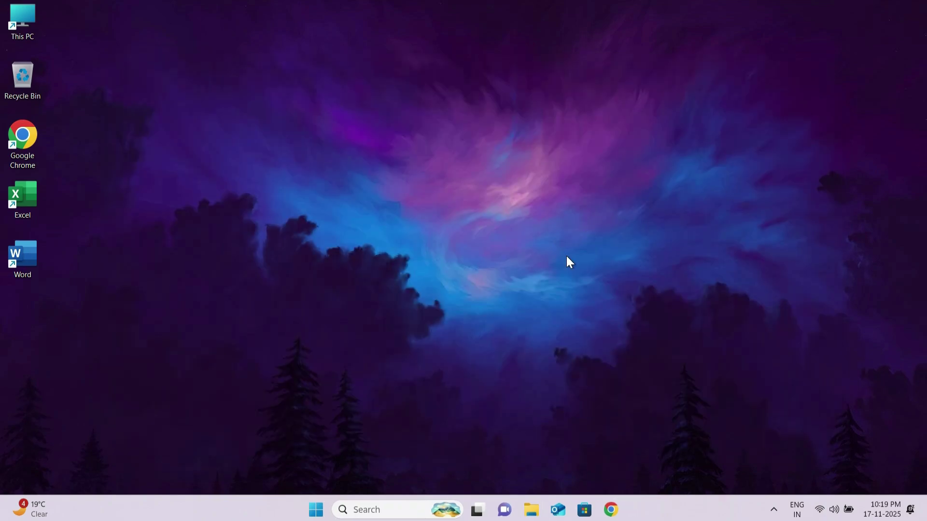
right_click(685, 505)
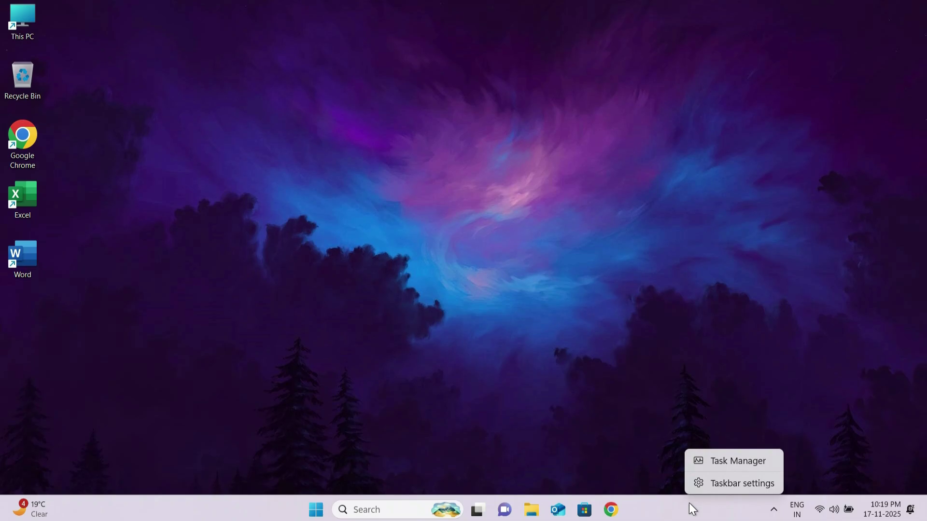
click(723, 466)
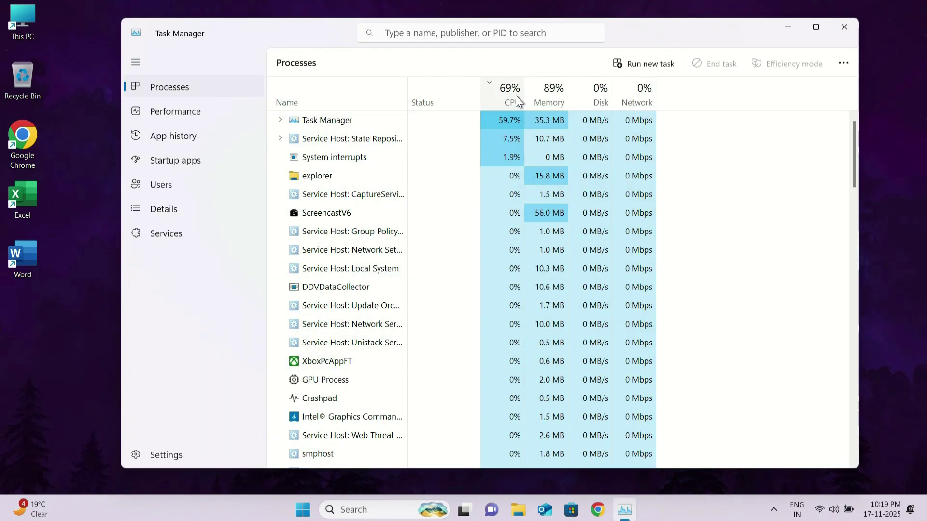
click(516, 95)
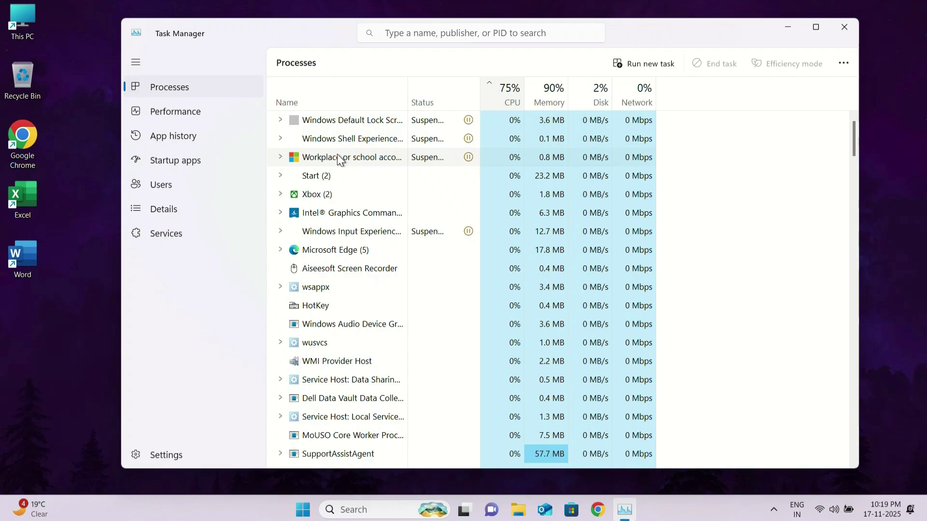
Step: End the Workplace or school account and Microsoft Edge processes
right_click(338, 157)
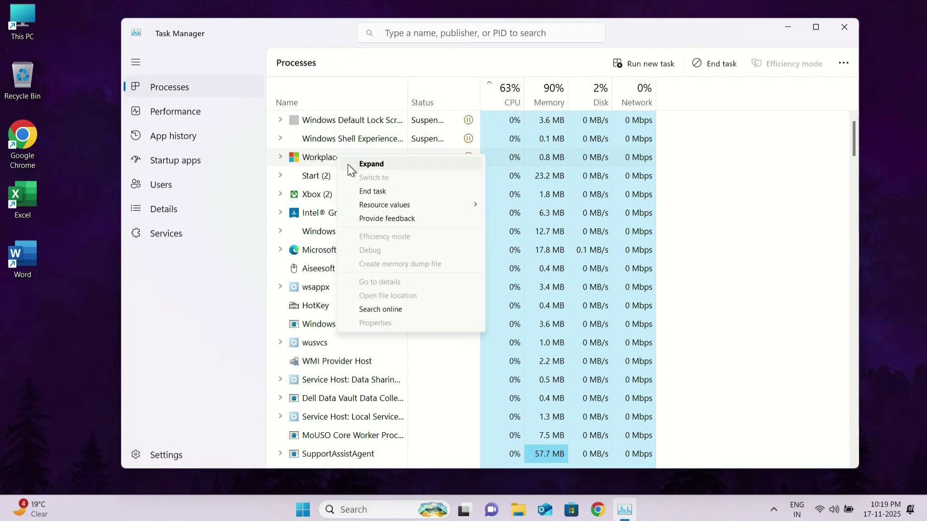
click(375, 193)
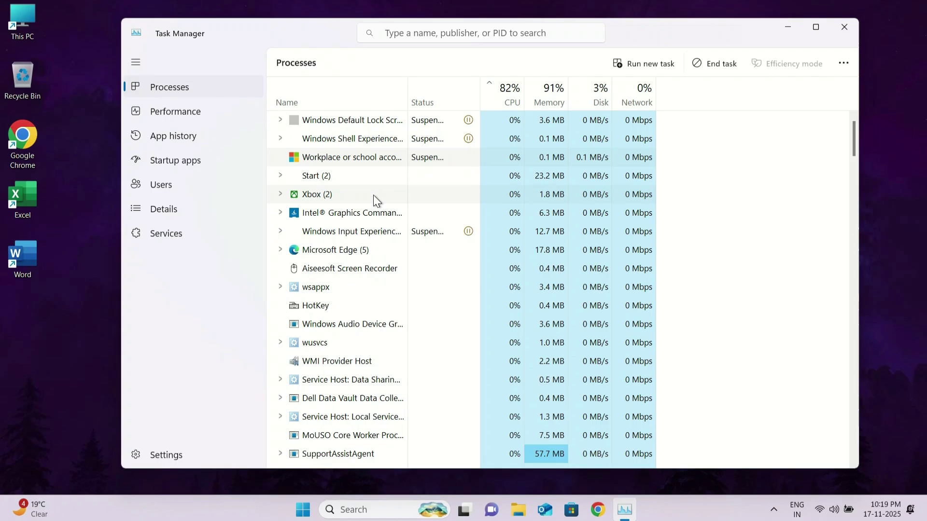
right_click(358, 226)
click(387, 258)
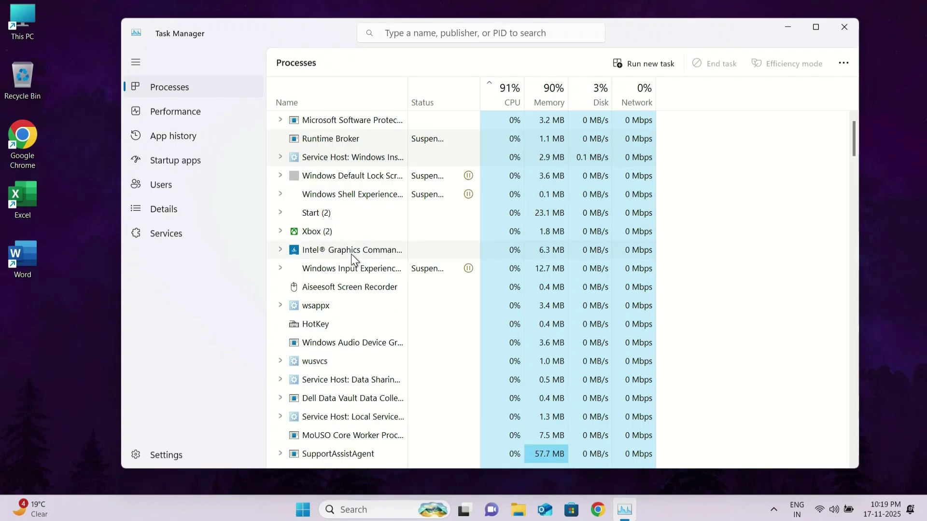
Step: Disable the Copilot, Xbox and Microsoft To Do startup apps
click(177, 159)
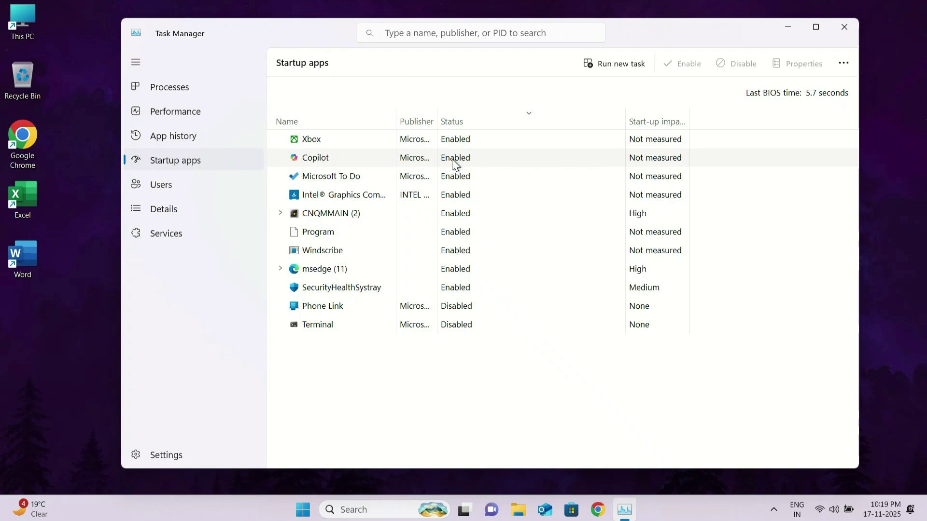
right_click(452, 159)
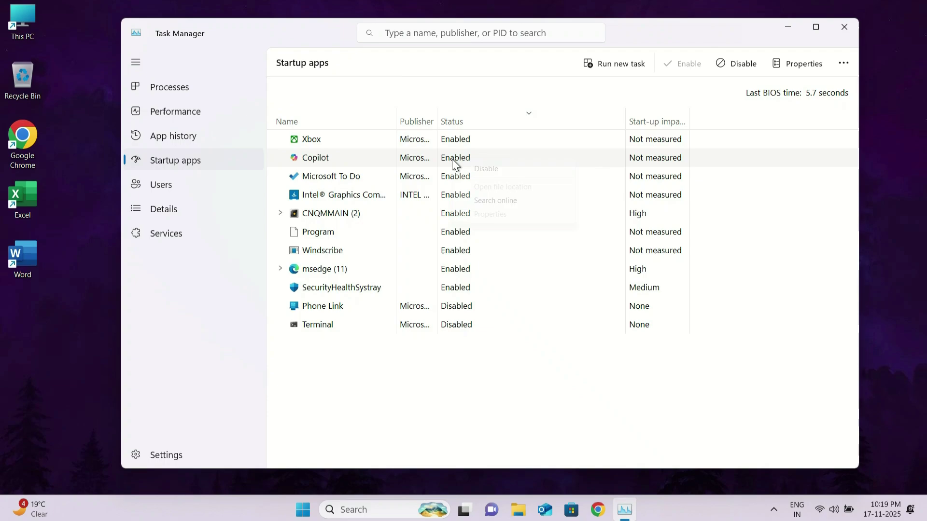
click(466, 170)
right_click(454, 144)
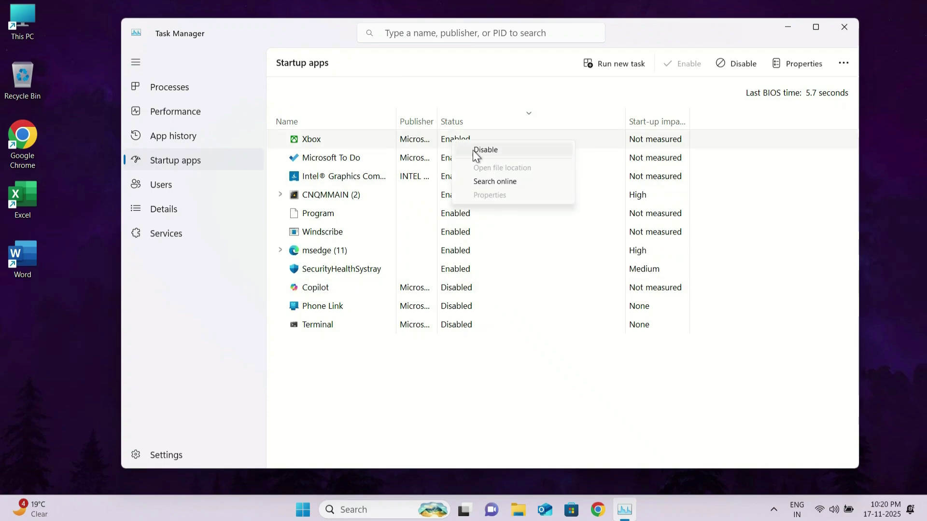
click(474, 150)
right_click(464, 147)
click(469, 152)
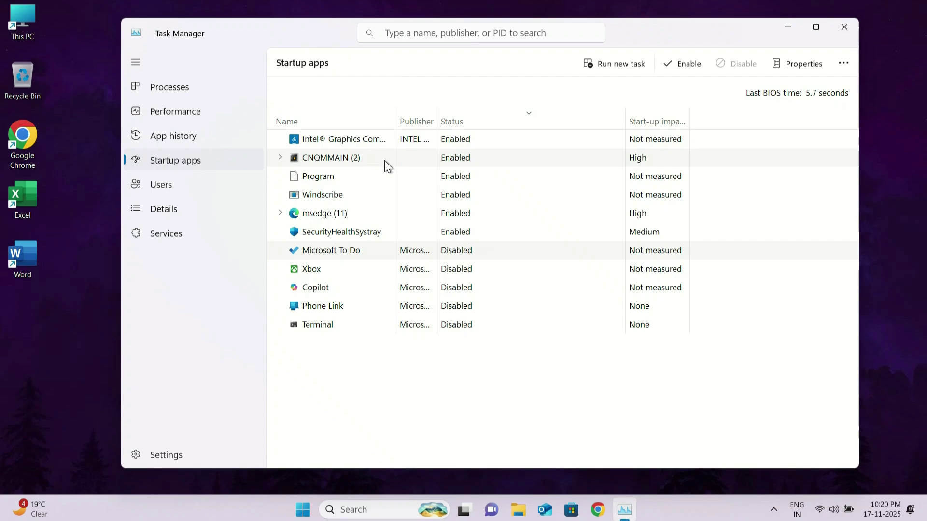
Step: Disable CNQMMAIN, Windscribe and msedge at startup, then close Task Manager
right_click(384, 160)
click(408, 183)
right_click(377, 179)
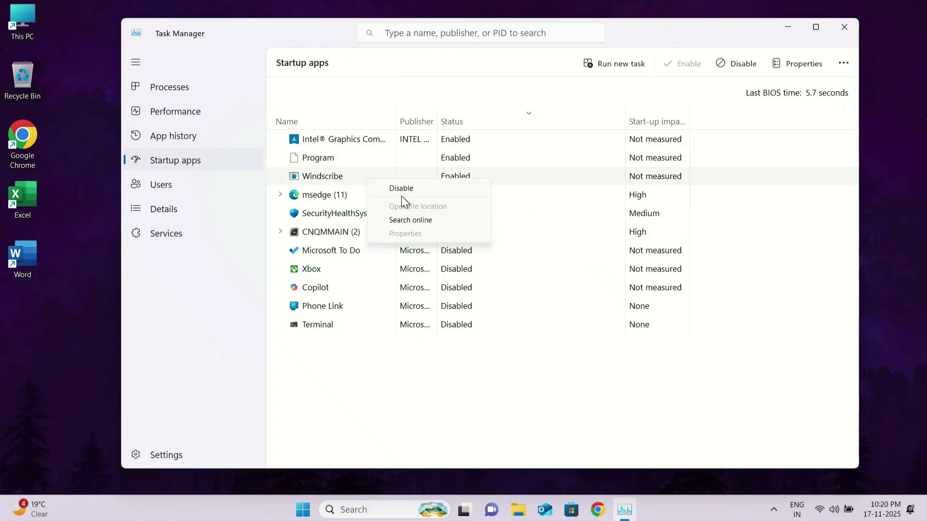
click(392, 191)
right_click(360, 195)
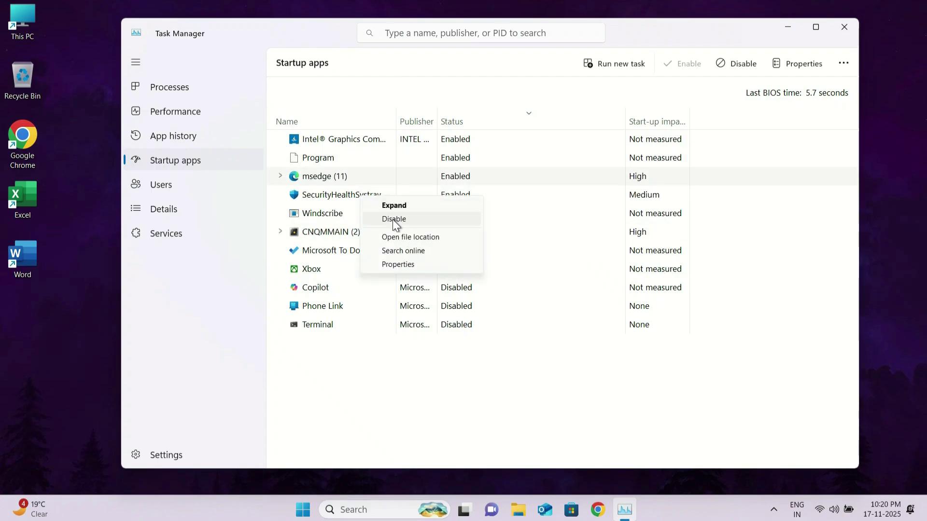
click(392, 219)
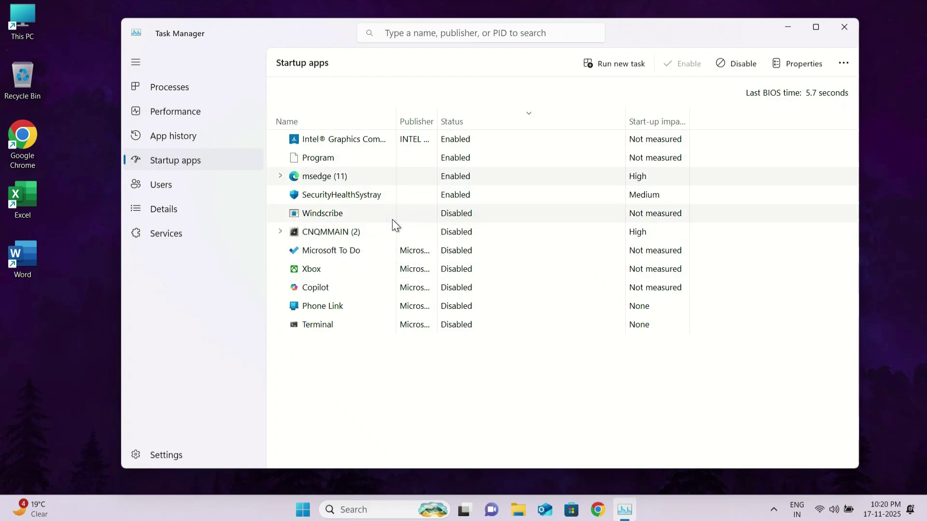
click(456, 173)
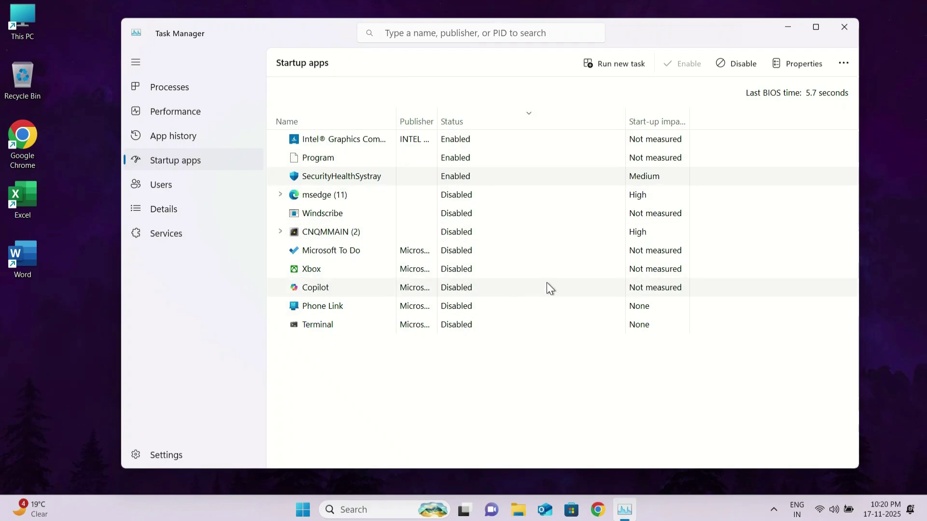
click(845, 28)
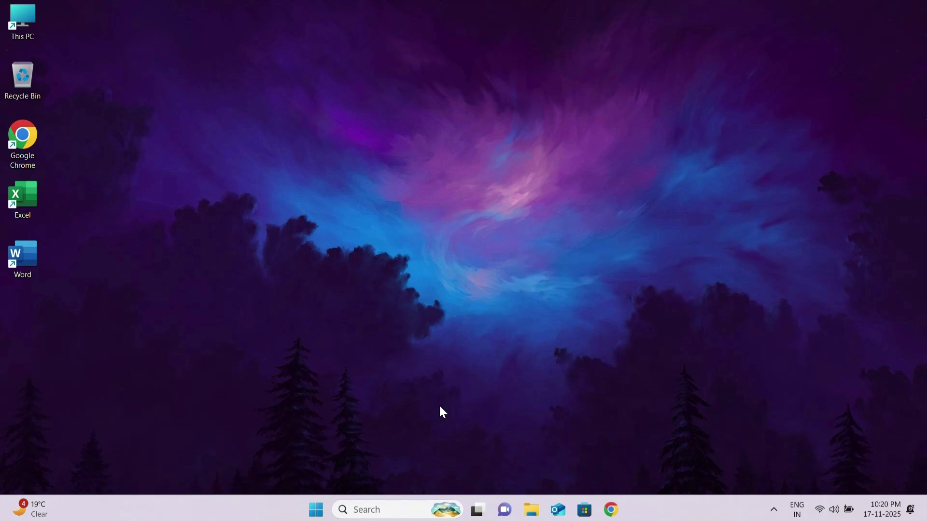
Step: Launch Command Prompt as administrator from a 'cmd' search and approve elevation
click(409, 511)
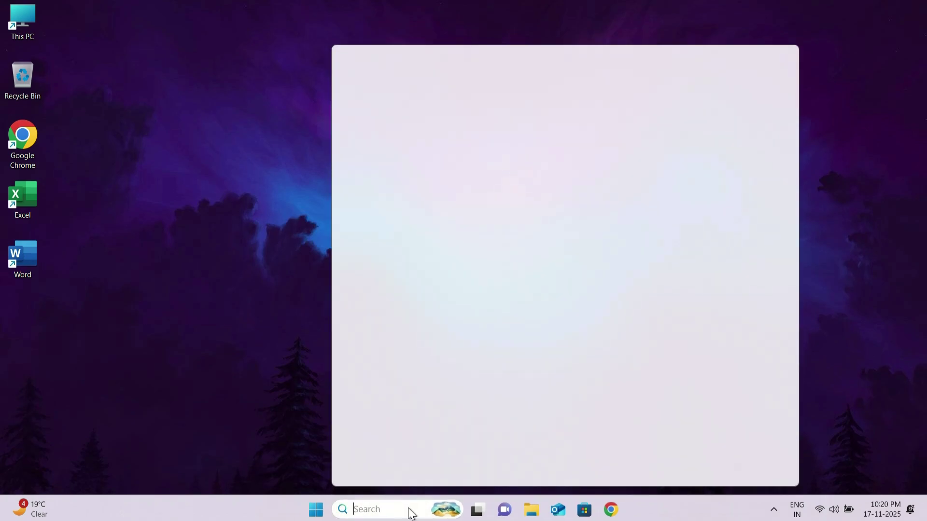
text(cmd)
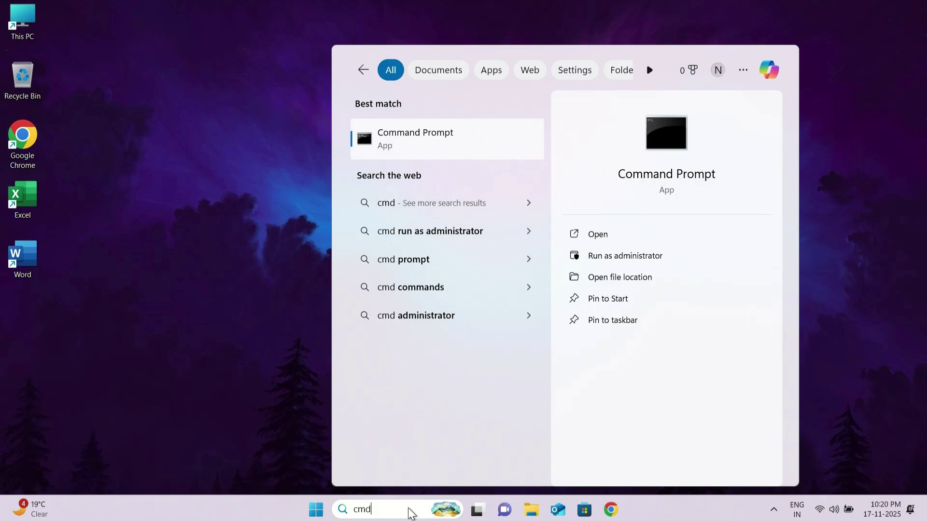
click(600, 261)
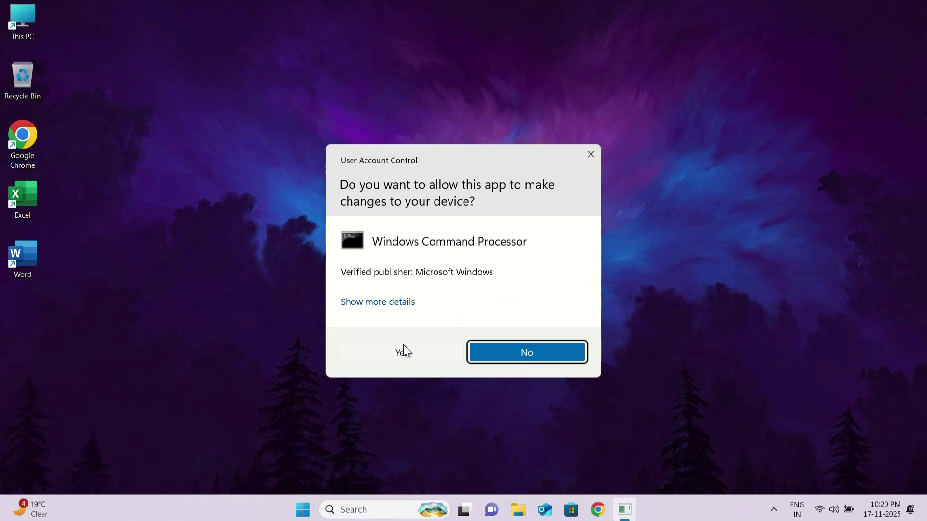
click(401, 351)
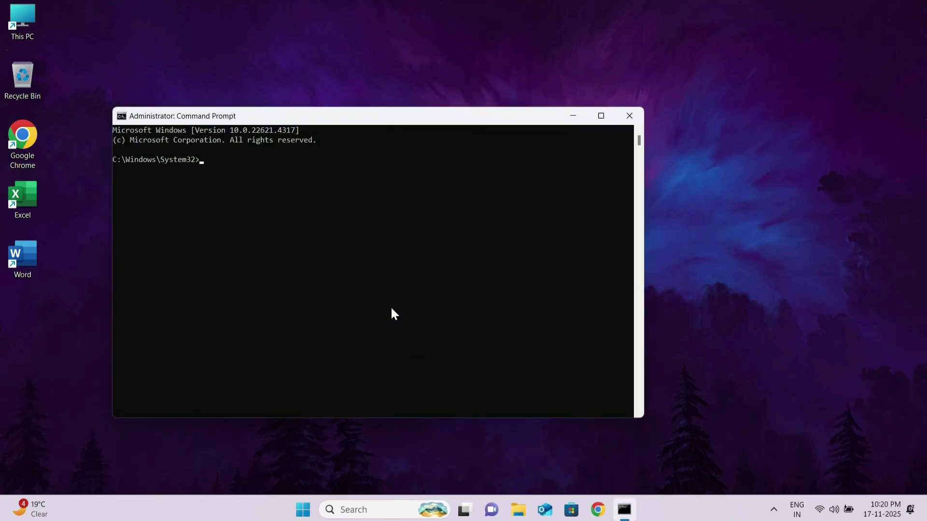
drag(384, 118, 453, 107)
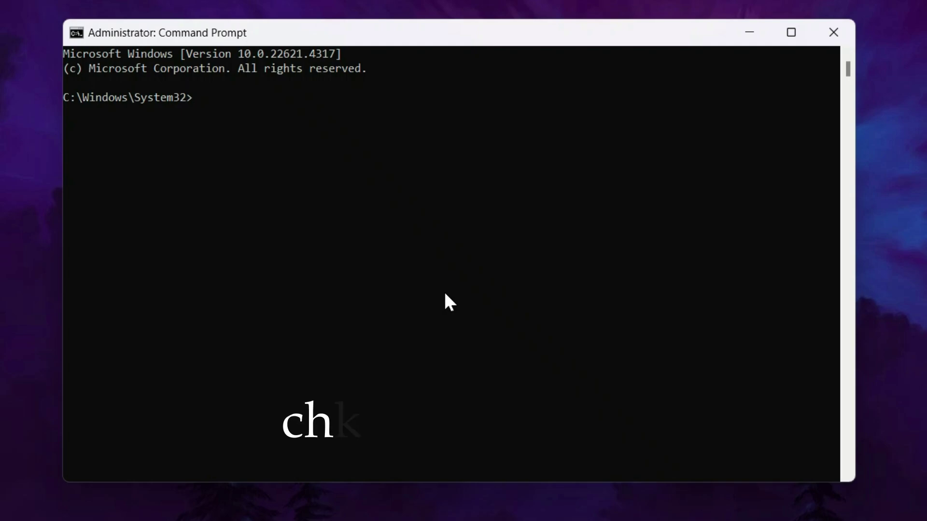
Step: Run chkdsk /f /r and answer Y to schedule the check at restart
text(chkds)
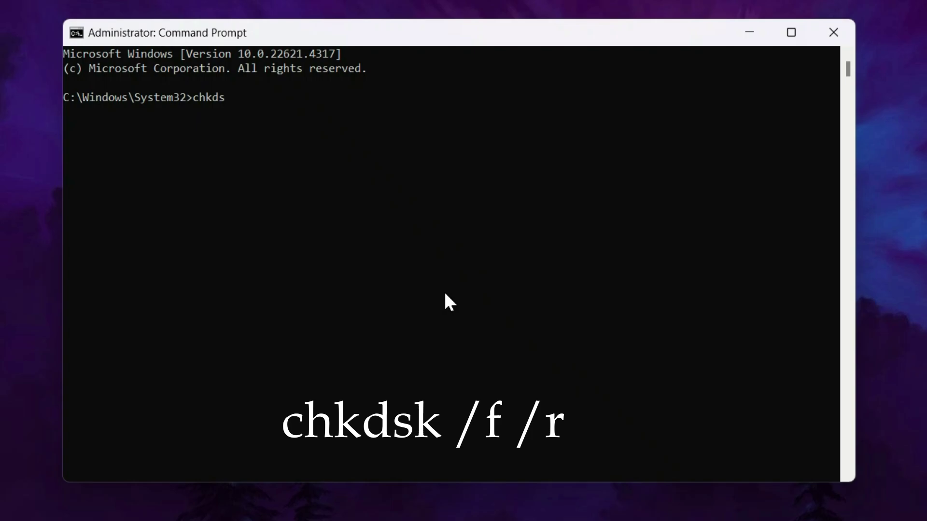
text(k /f /r)
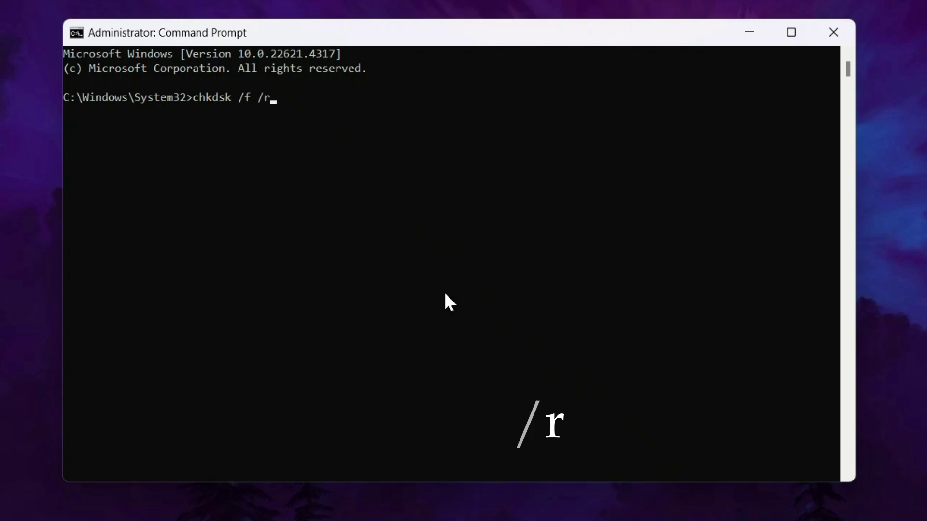
key(Return)
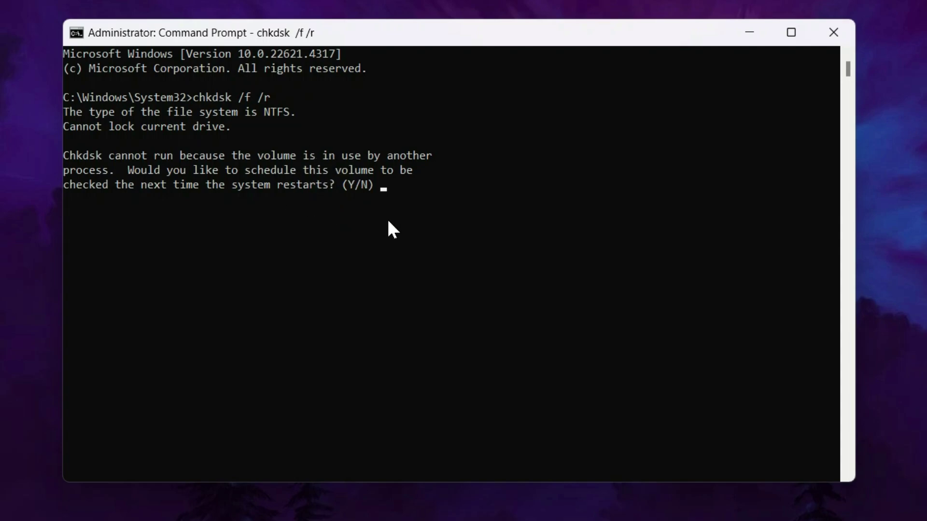
text(Y)
key(Return)
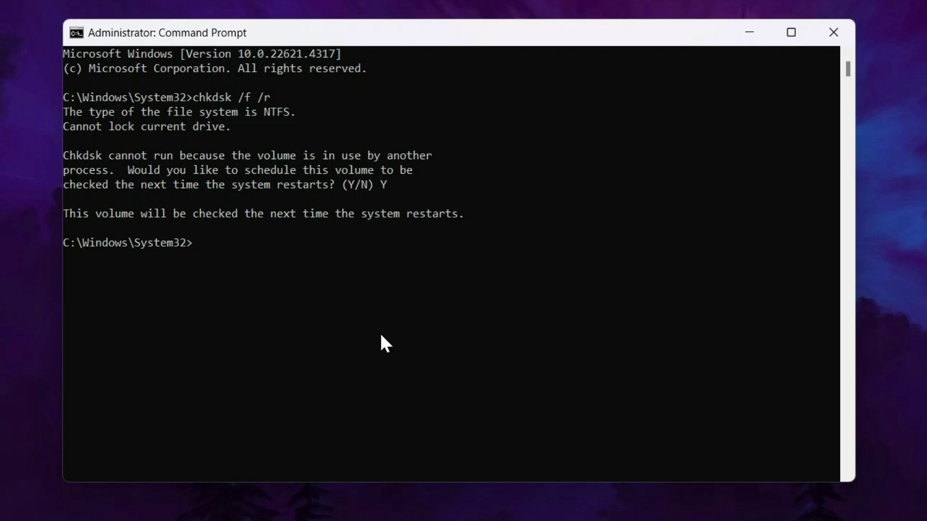
Step: Run sfc /scannow to scan system file integrity
text(s)
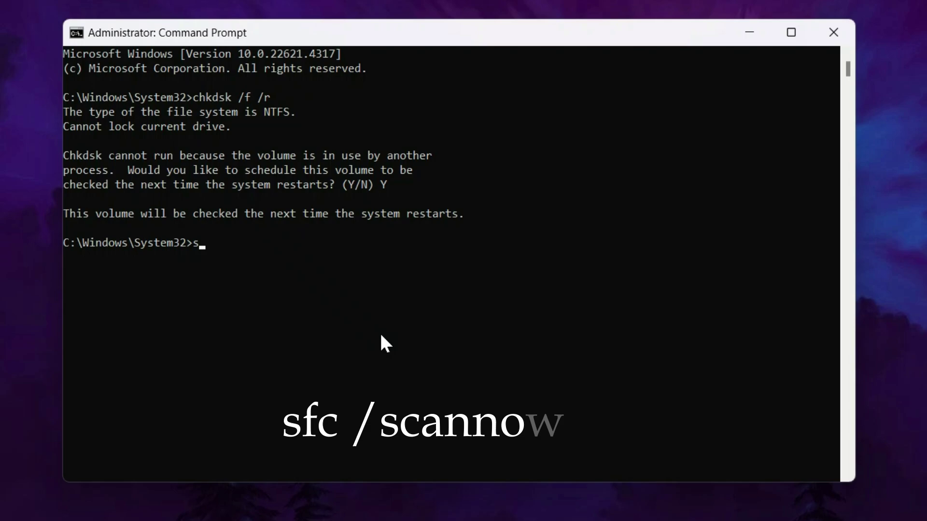
text(fc /sc)
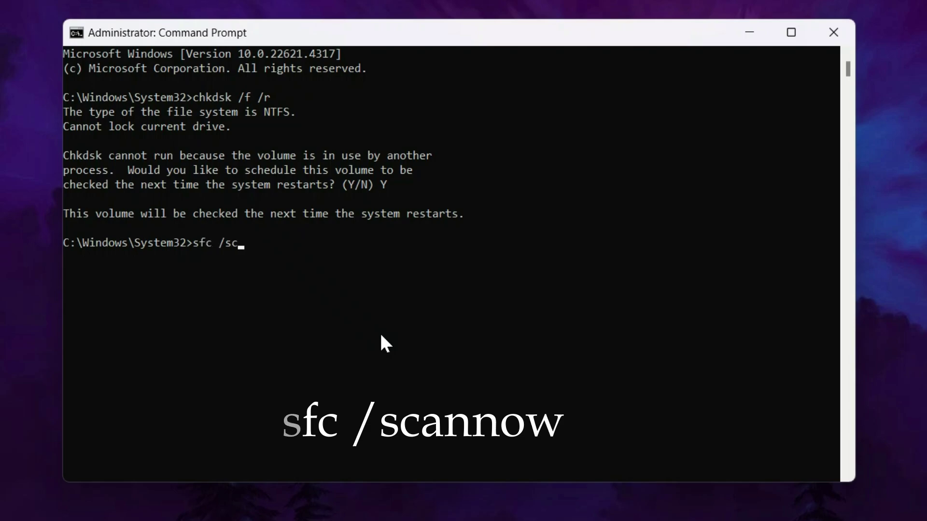
text(annow)
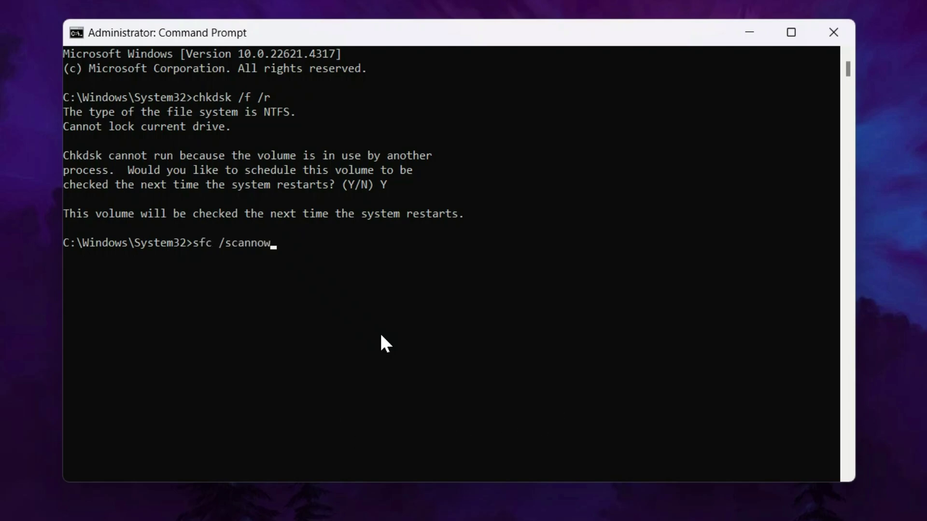
key(Return)
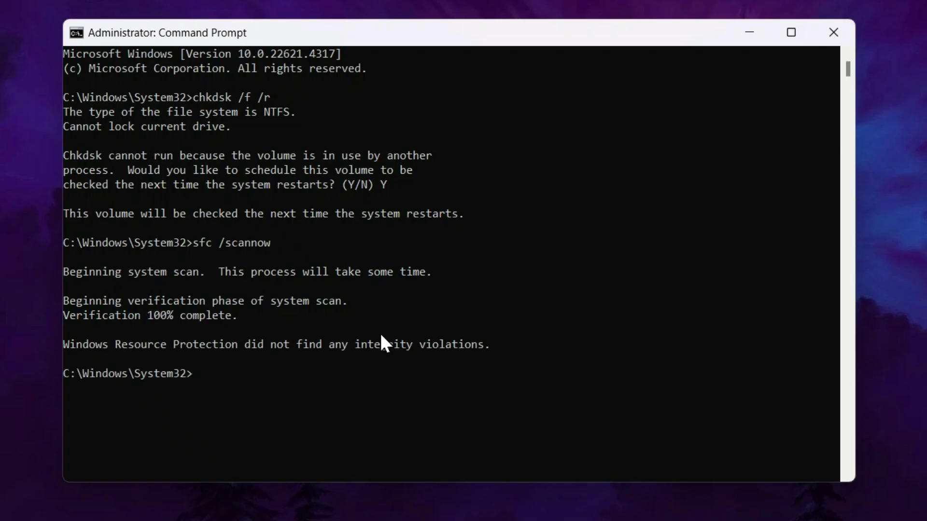
scroll(326, 381, down, 2)
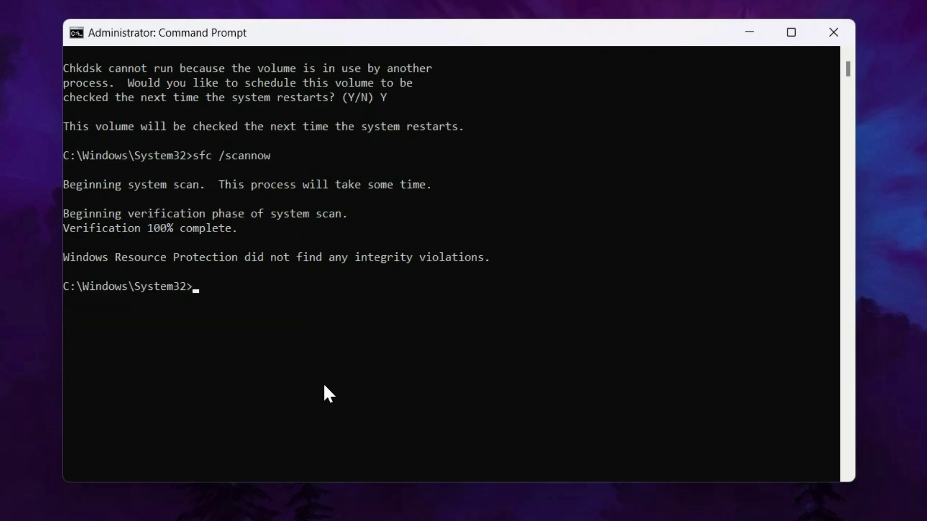
Step: Run Dism /Online /Cleanup-image /RestoreHealth and let it complete
text(Dism /)
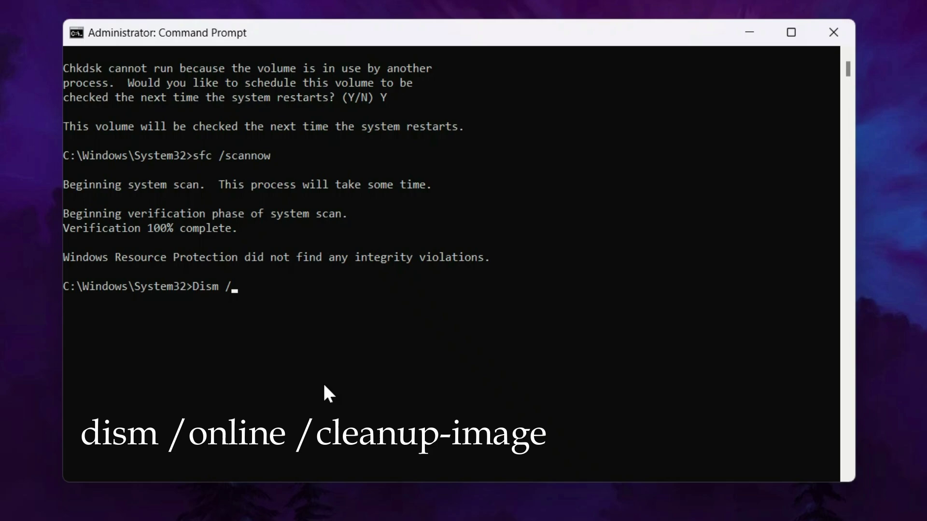
text(Online /)
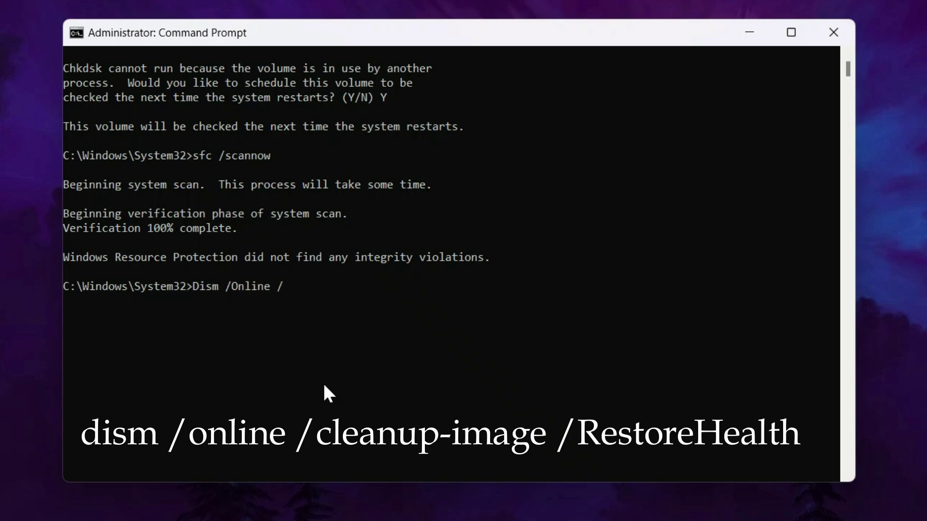
text(Cleanup-image /)
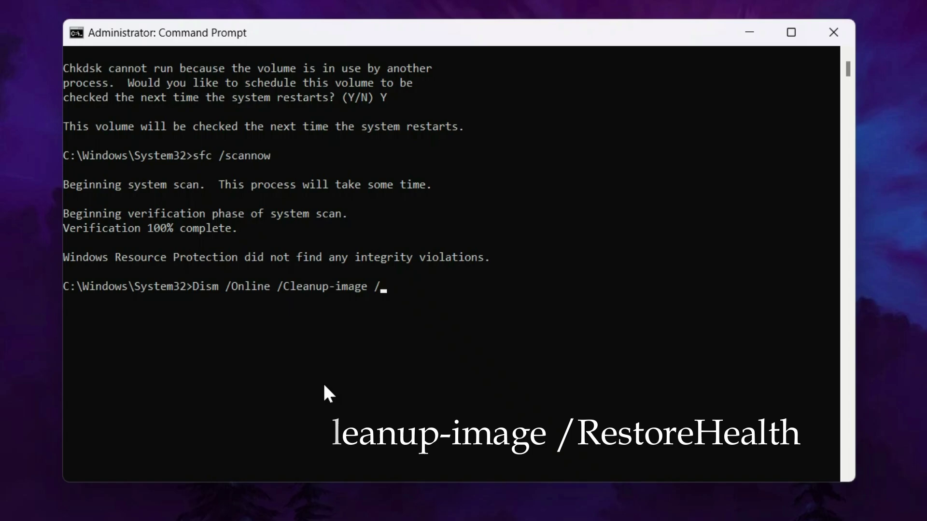
text(RestoreHealth)
key(Return)
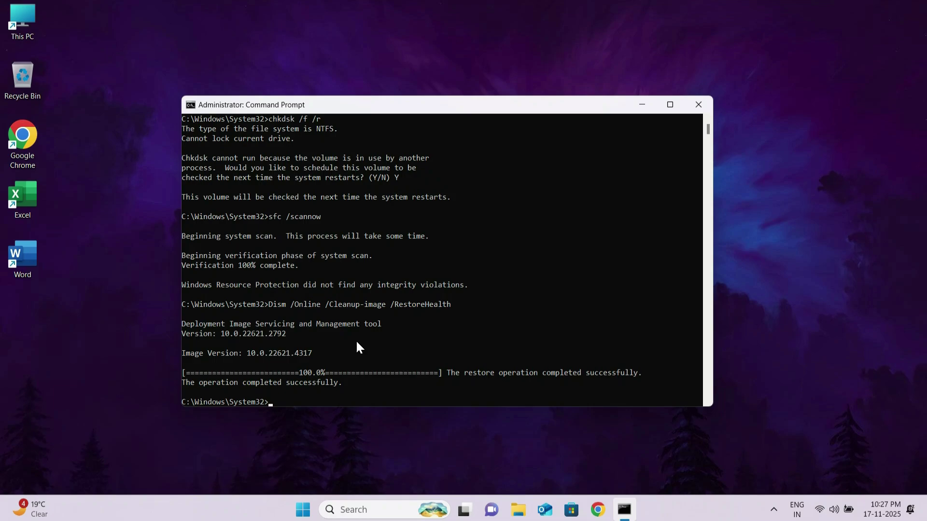
scroll(359, 346, down, 3)
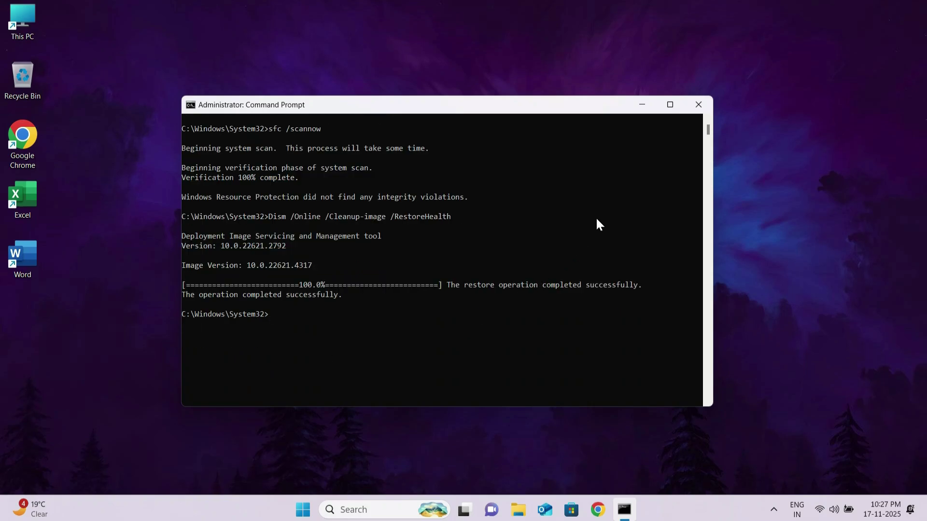
Step: Close Command Prompt and launch services.msc from the Run box
click(704, 105)
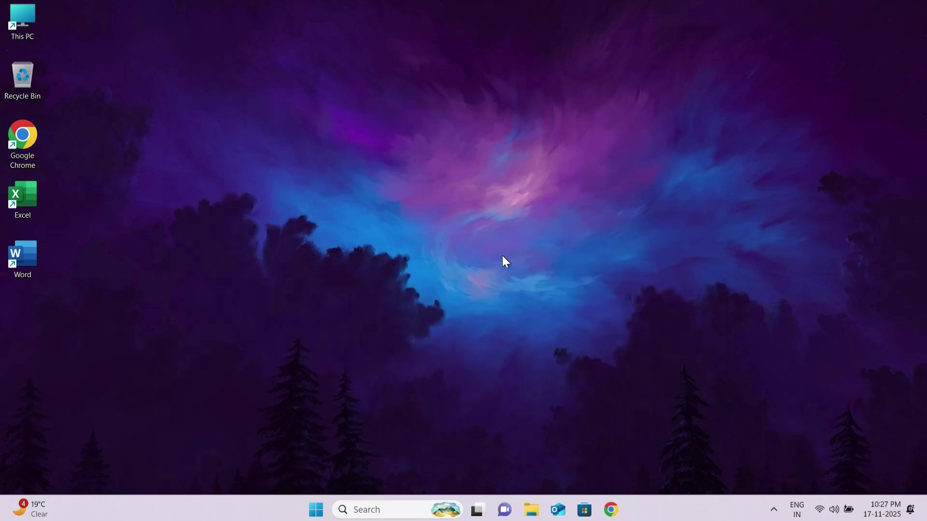
key(super+r)
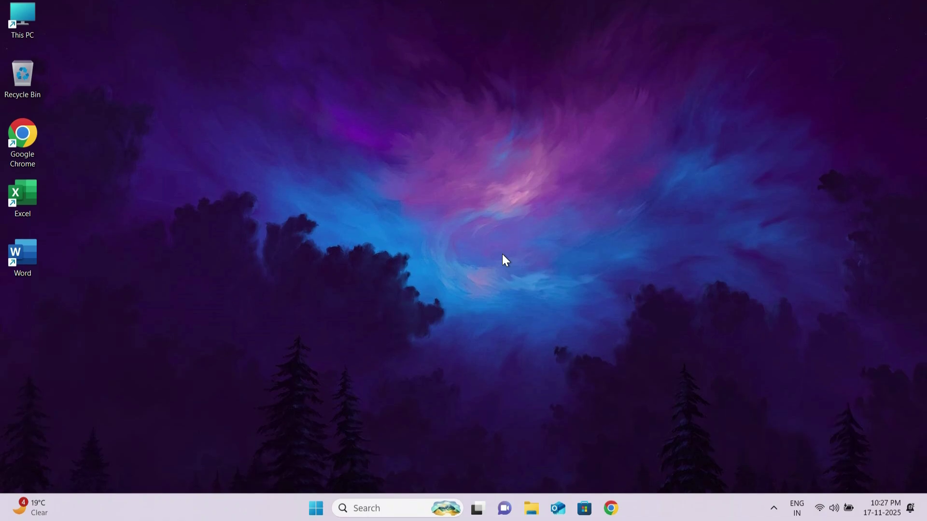
text(Services)
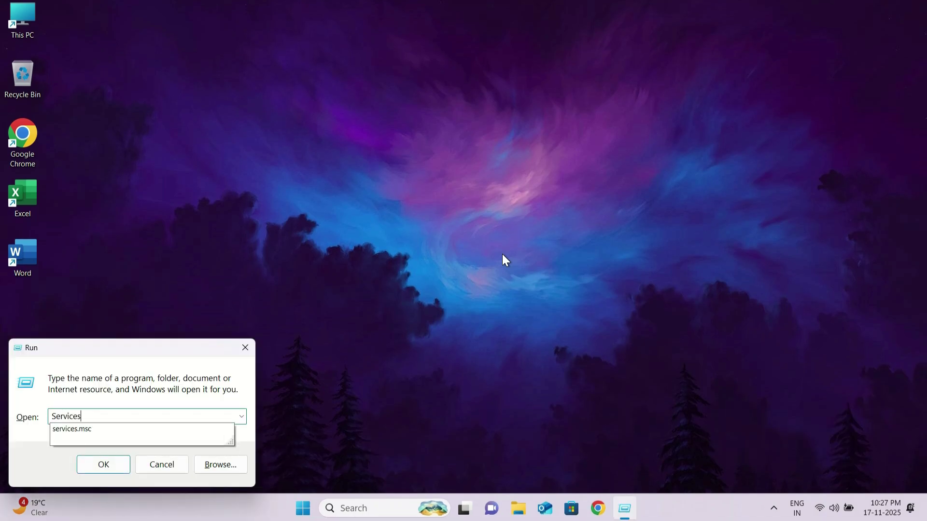
text(.Msc)
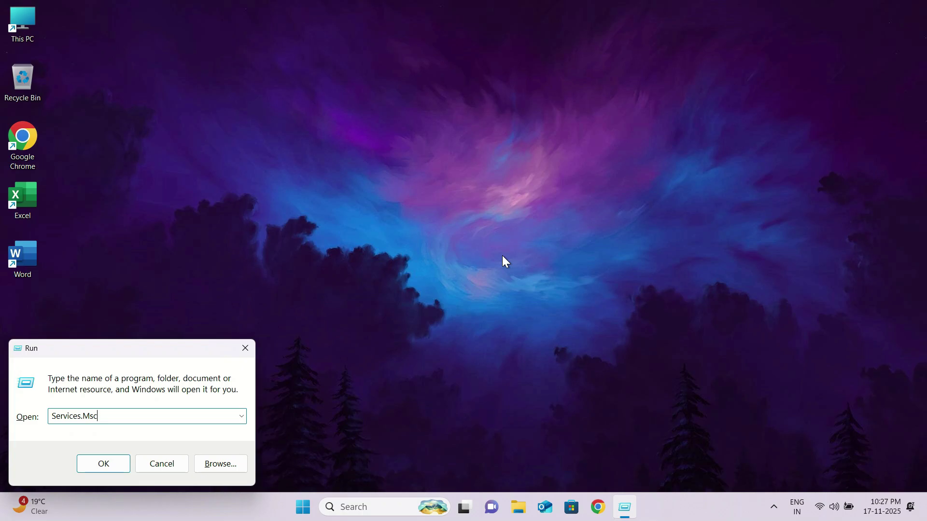
click(103, 462)
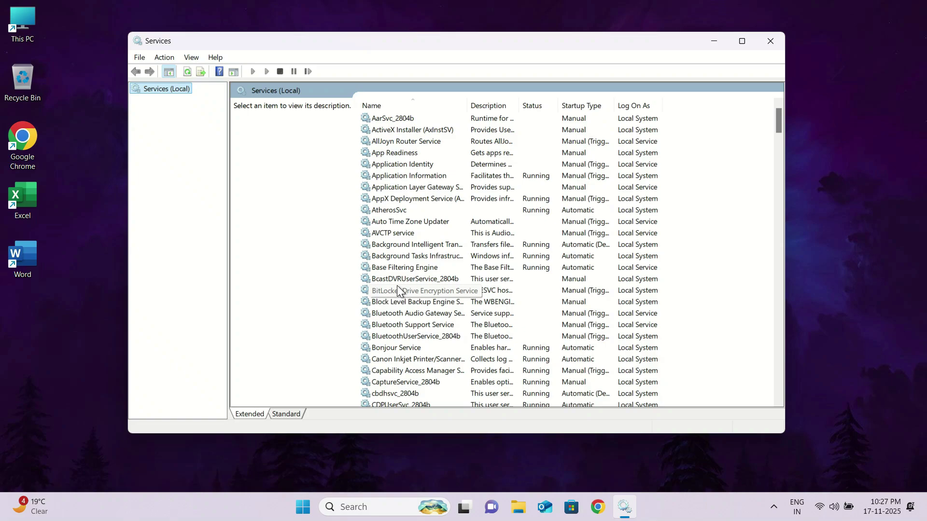
Step: Open SysMain's properties, set its startup type to Disabled, stop it and apply
click(397, 287)
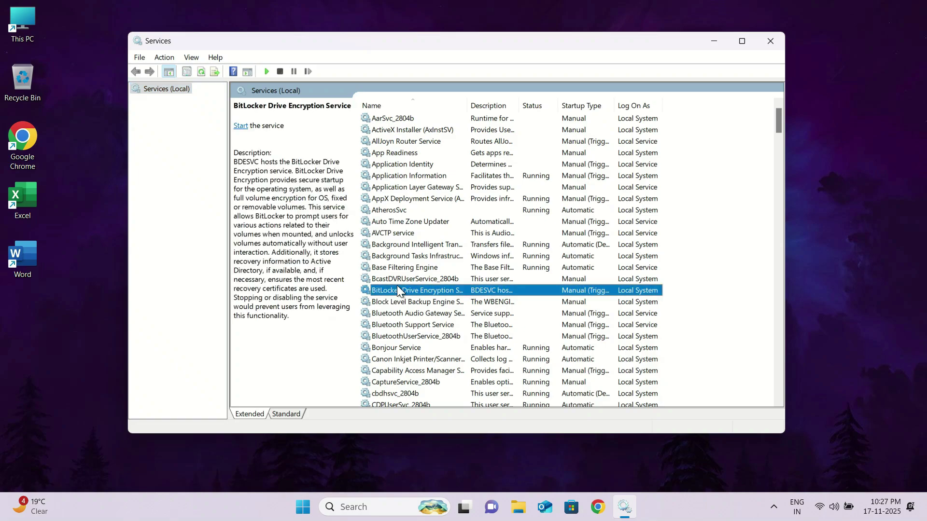
key(s)
scroll(397, 288, down, 1)
scroll(397, 290, down, 1)
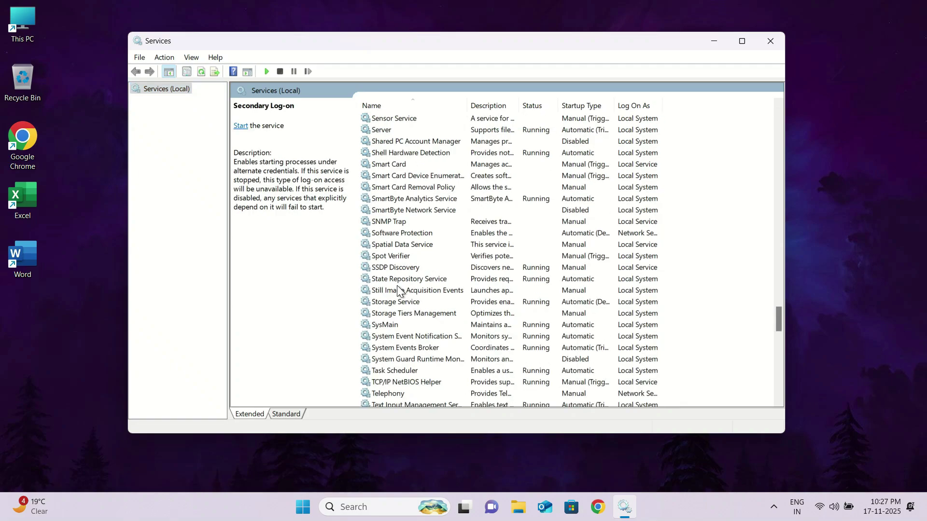
click(394, 331)
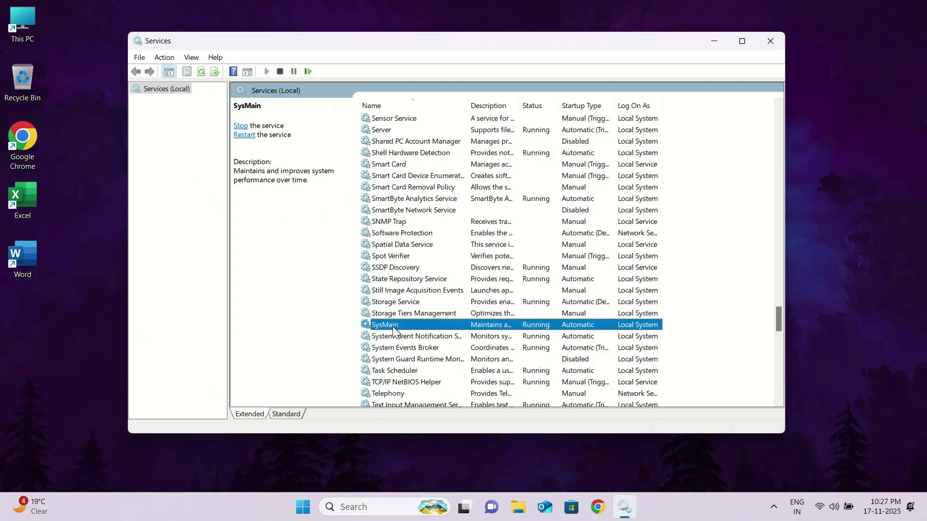
double_click(394, 330)
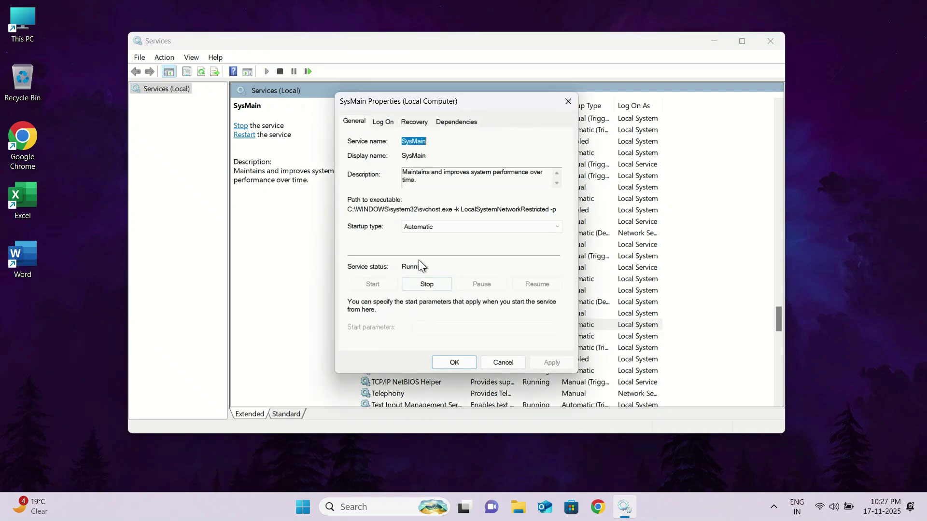
click(429, 229)
click(426, 260)
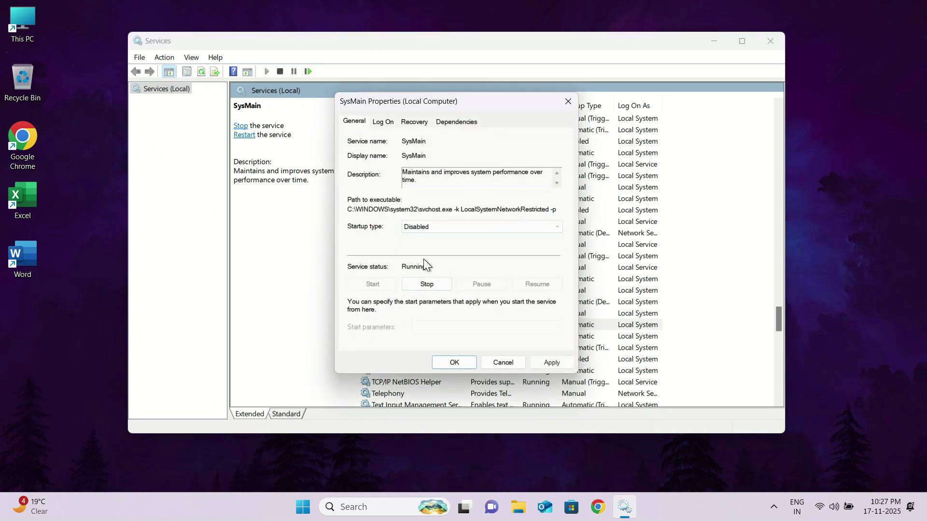
click(428, 286)
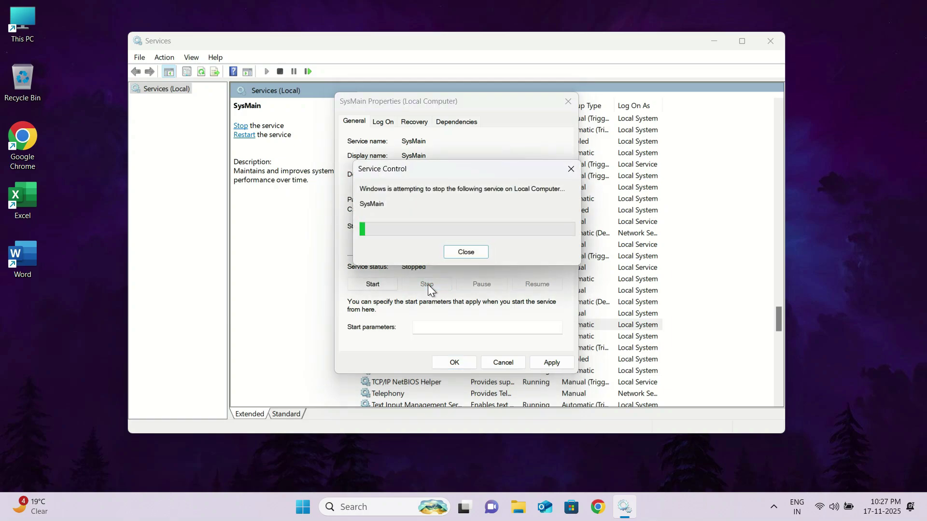
click(551, 363)
click(455, 362)
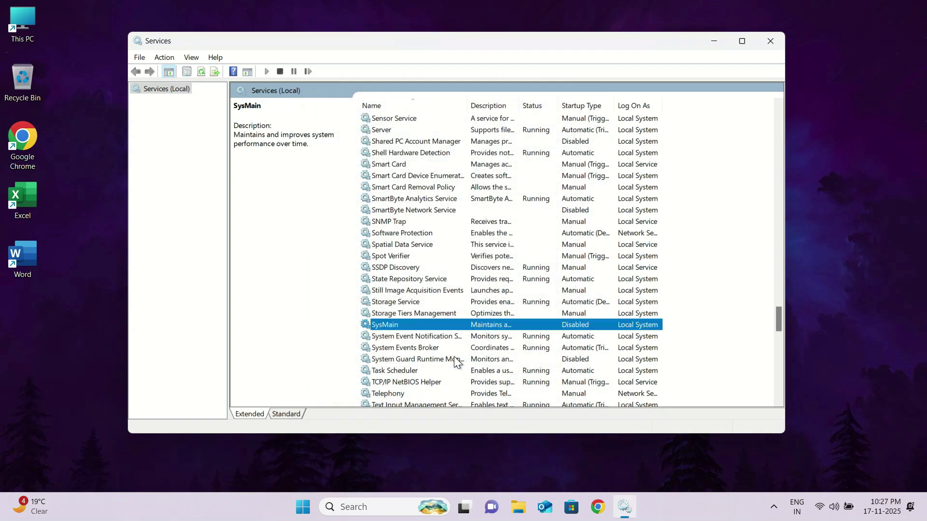
Step: Set Connected User Experiences and Telemetry to Disabled, stop it, apply, and close Services
key(c)
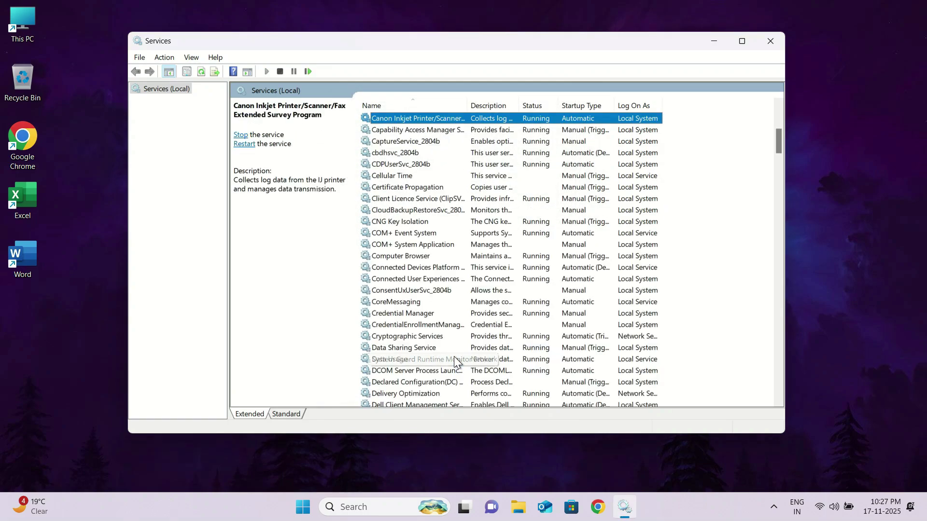
click(429, 284)
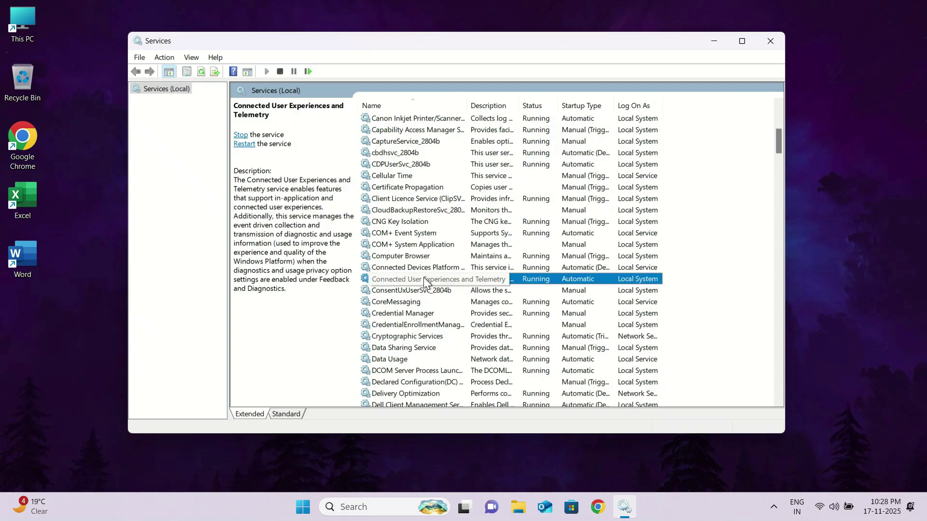
double_click(424, 284)
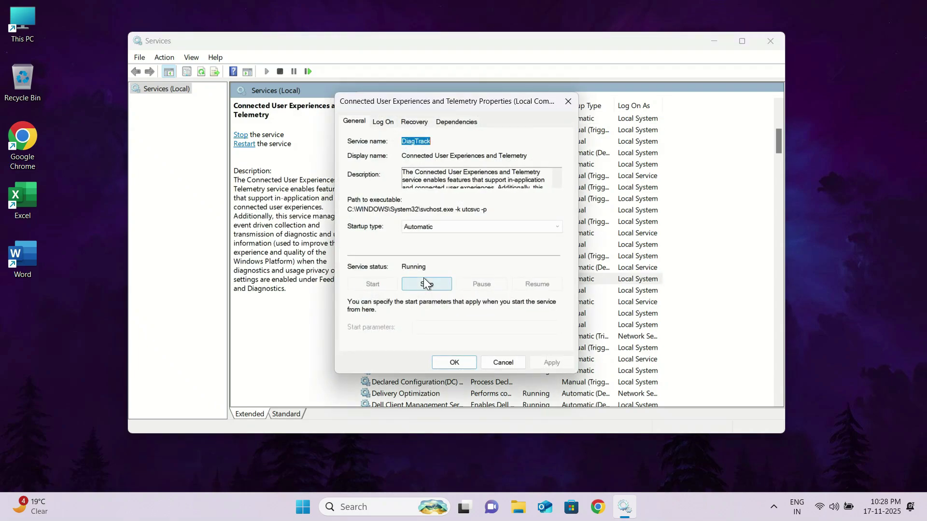
click(427, 228)
click(426, 263)
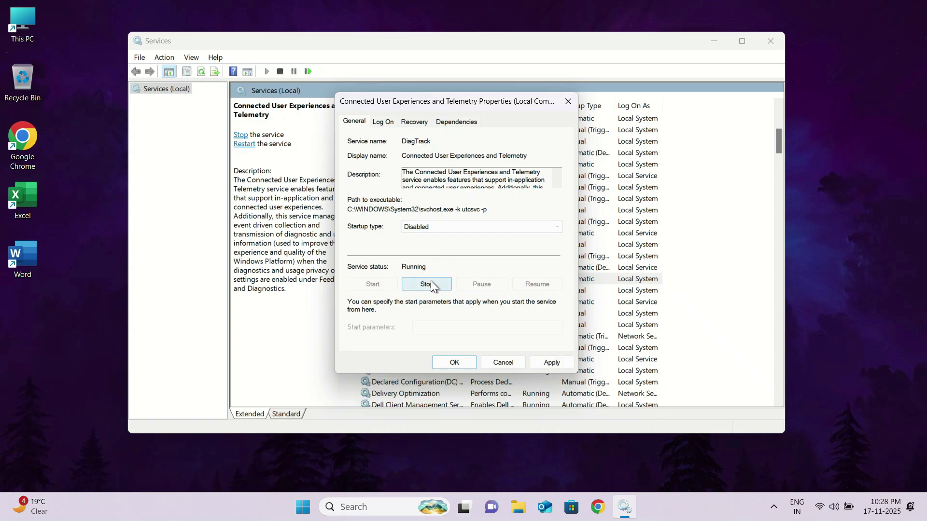
click(430, 282)
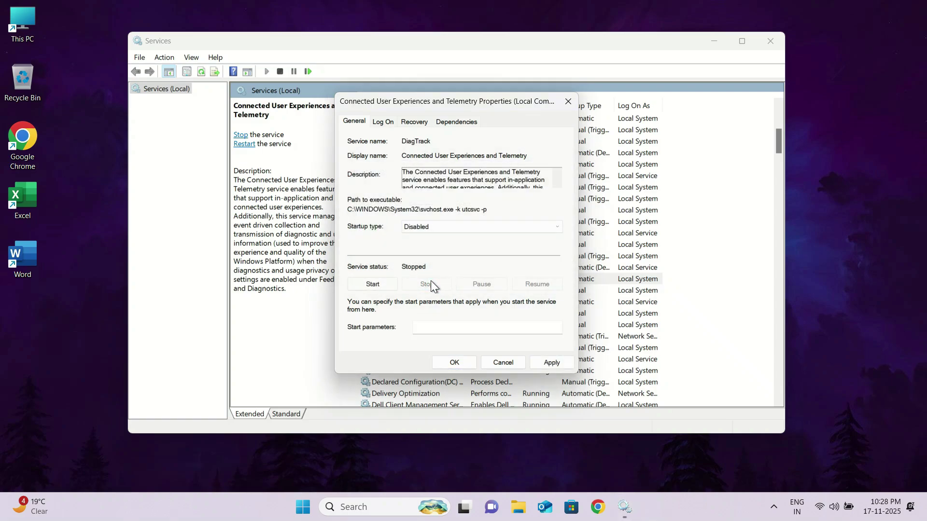
click(546, 362)
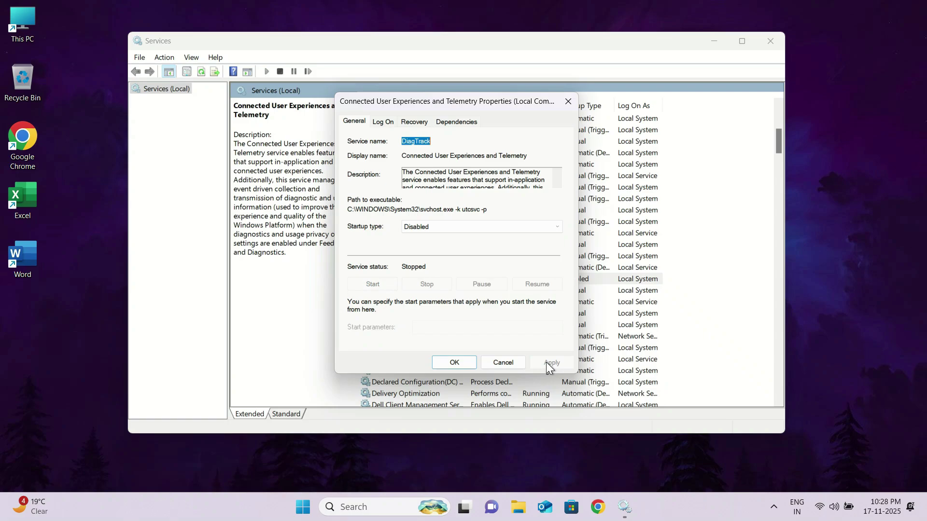
click(460, 360)
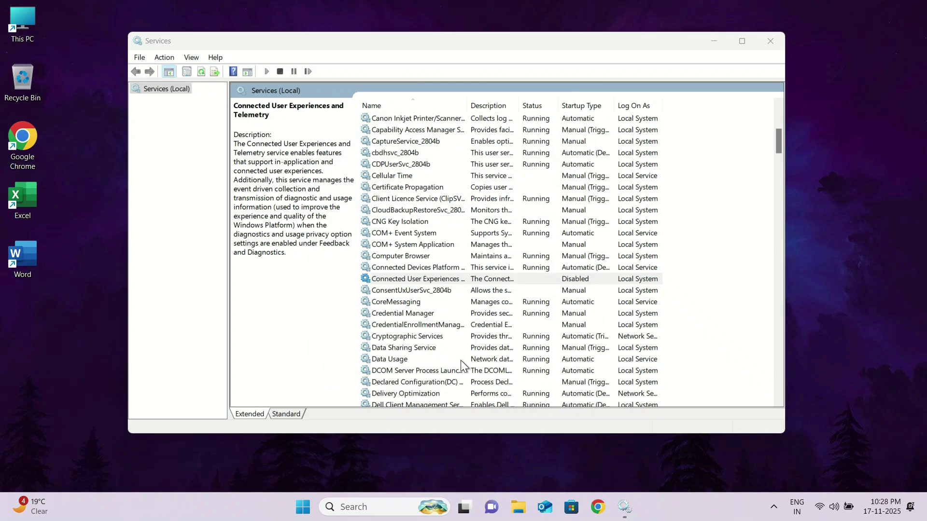
click(565, 279)
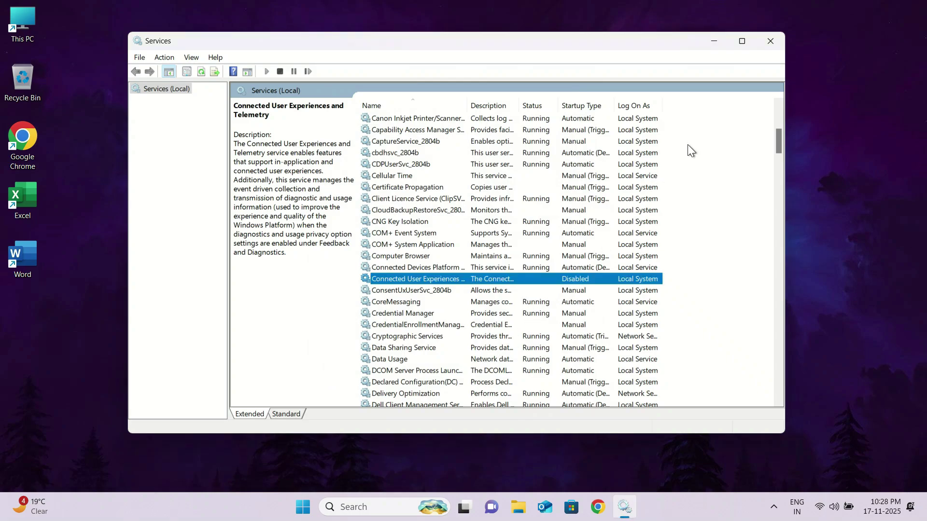
click(770, 42)
Step: Run sysdm.cpl and open Performance Settings from the Advanced tab of System Properties
key(super+r)
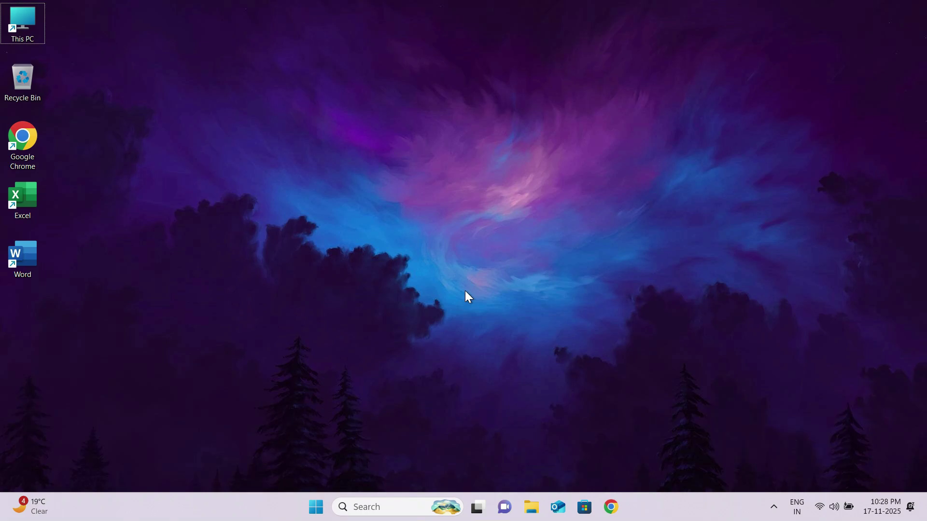
text(sysdm.cpl)
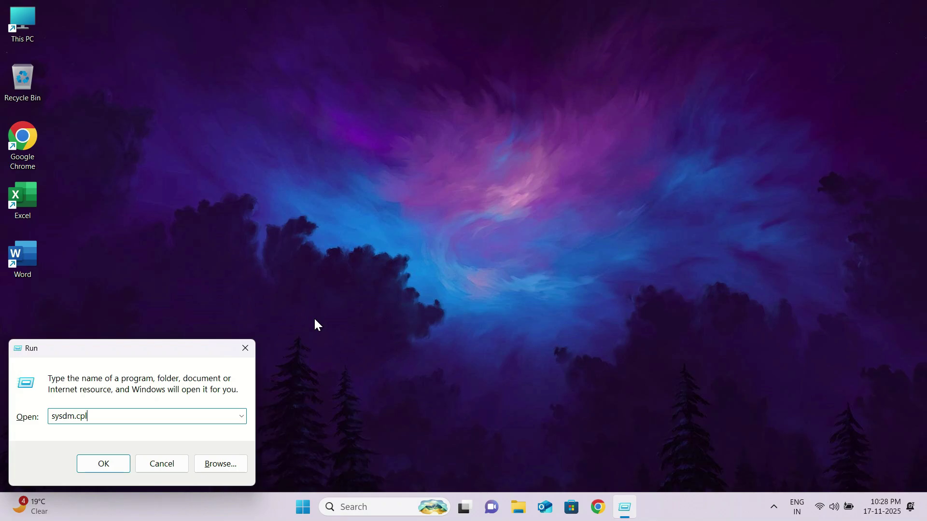
click(112, 456)
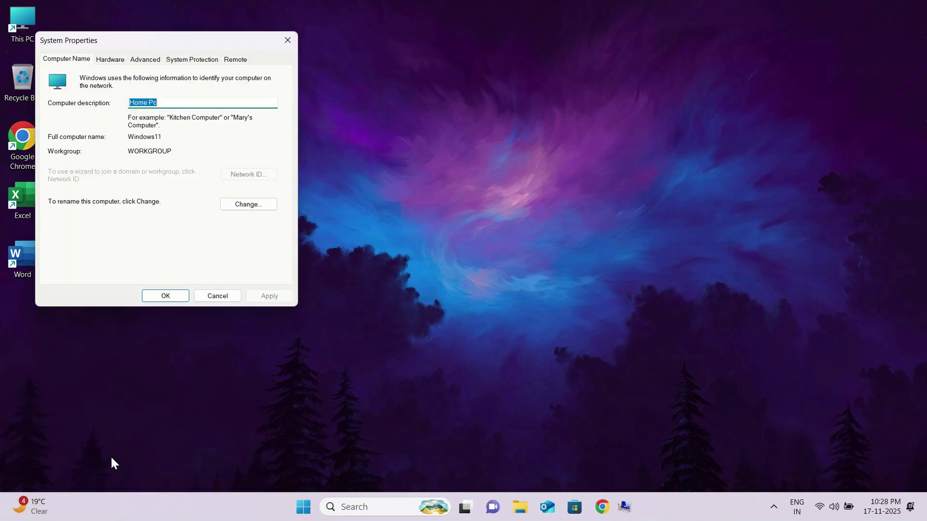
drag(175, 48, 279, 70)
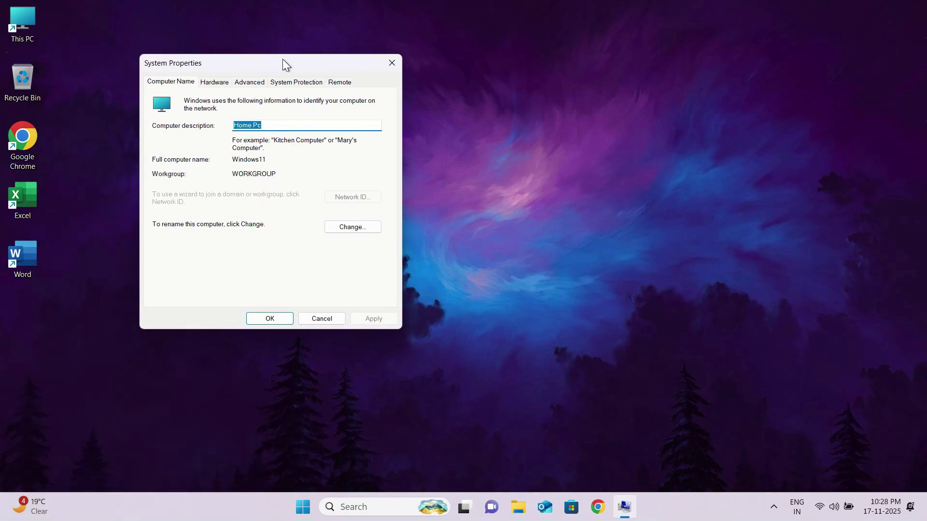
click(239, 86)
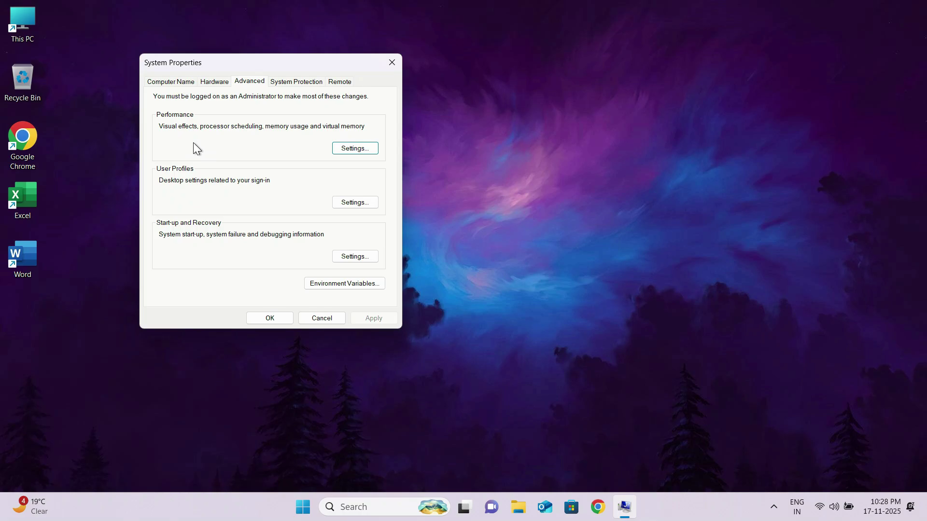
click(355, 148)
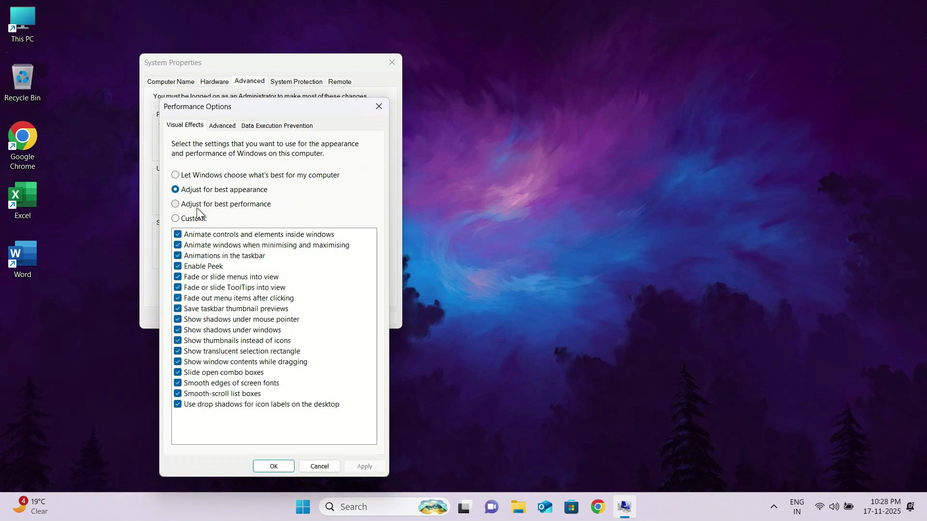
Step: Choose 'Adjust for best performance', re-enabling taskbar animations, thumbnails, window contents while dragging and smooth fonts
click(177, 205)
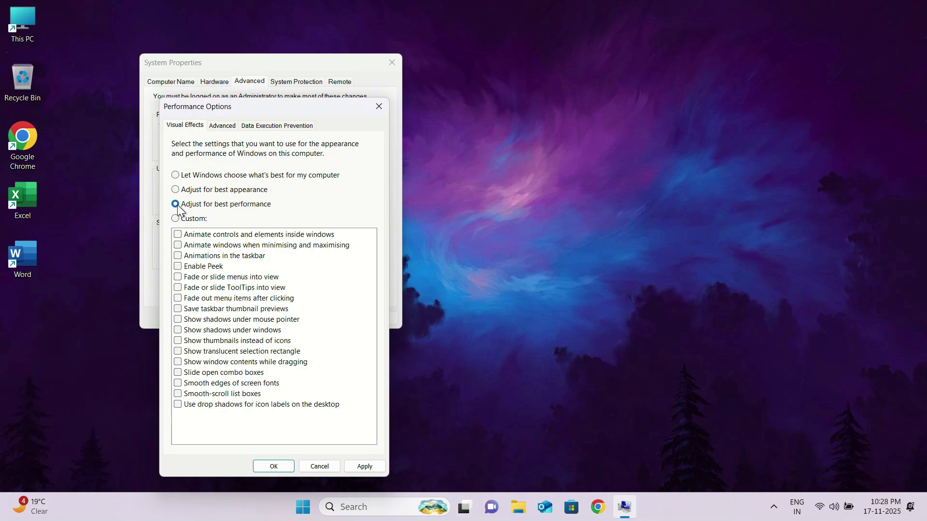
click(178, 259)
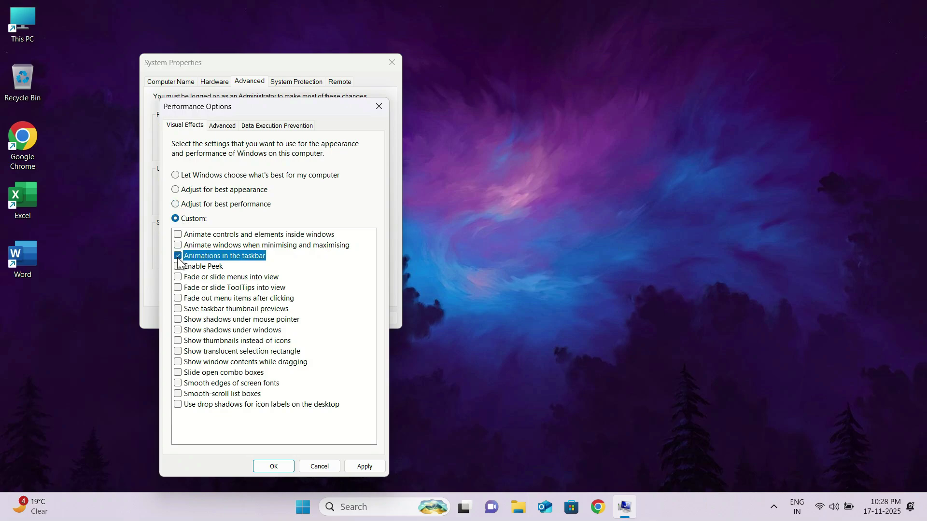
click(179, 341)
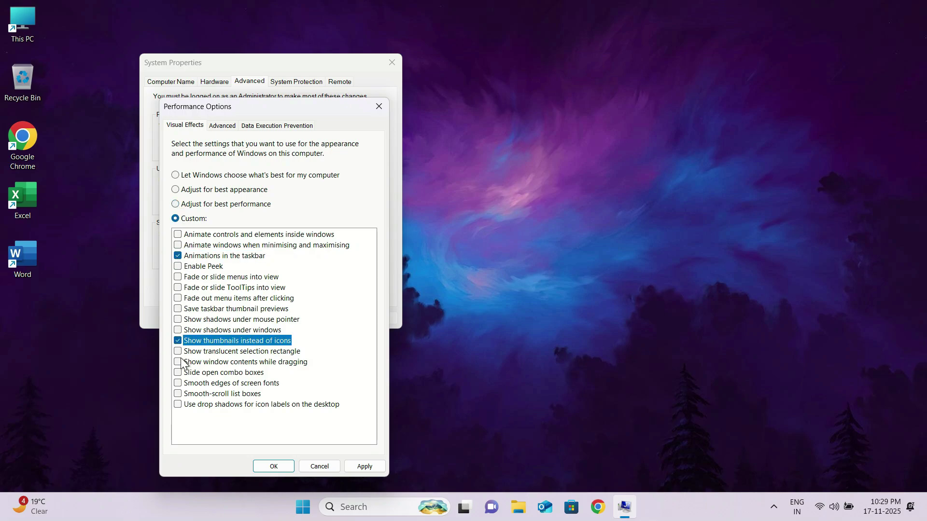
click(179, 362)
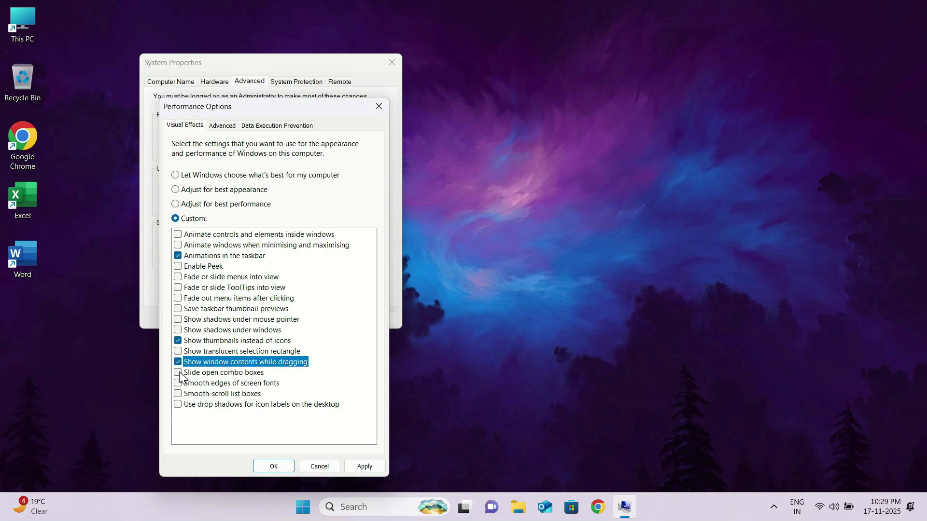
click(177, 384)
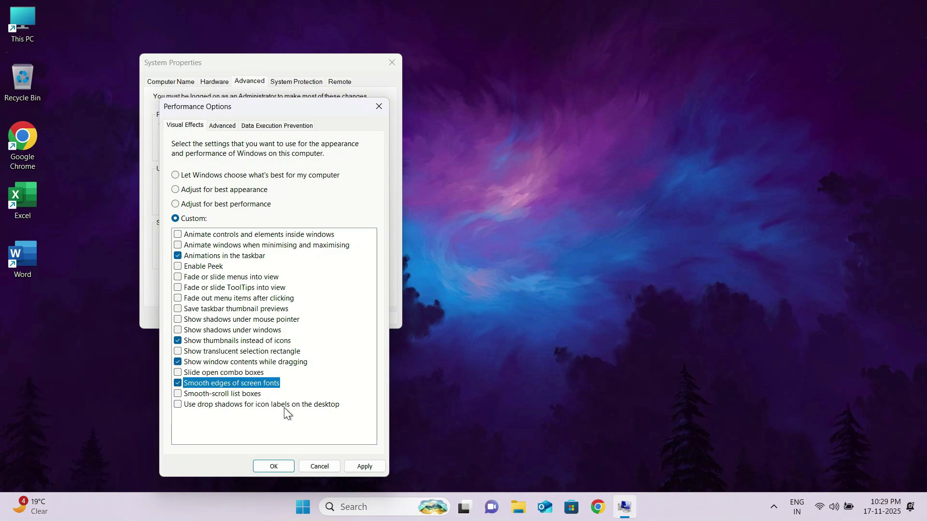
Step: Apply the visual effects and close Performance Options and System Properties
click(358, 465)
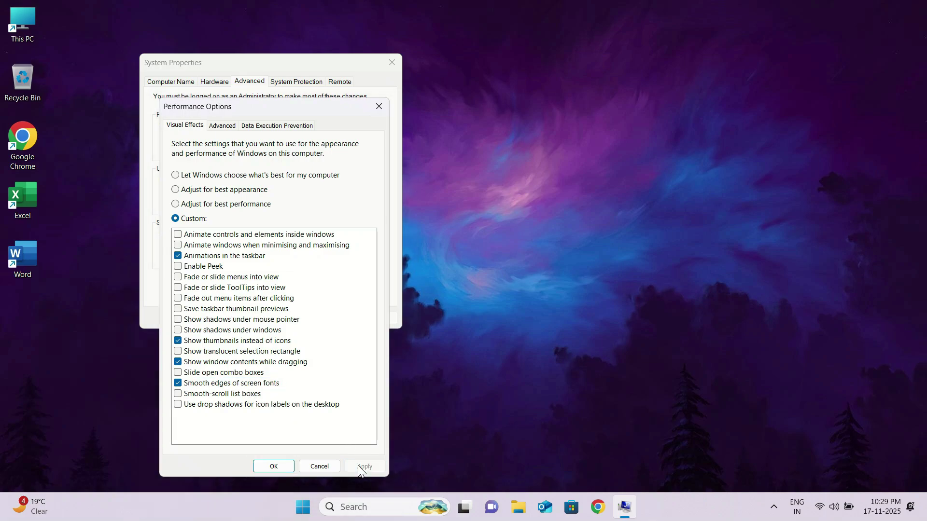
click(277, 466)
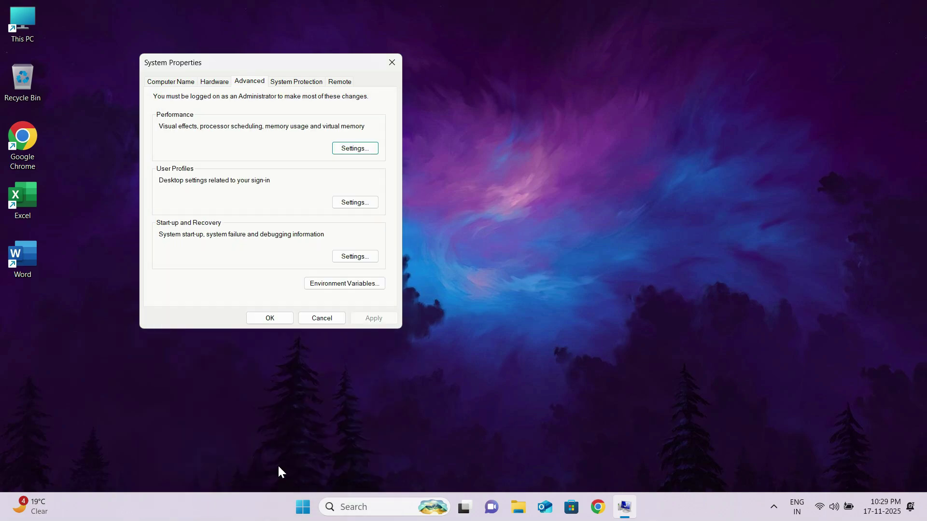
click(280, 322)
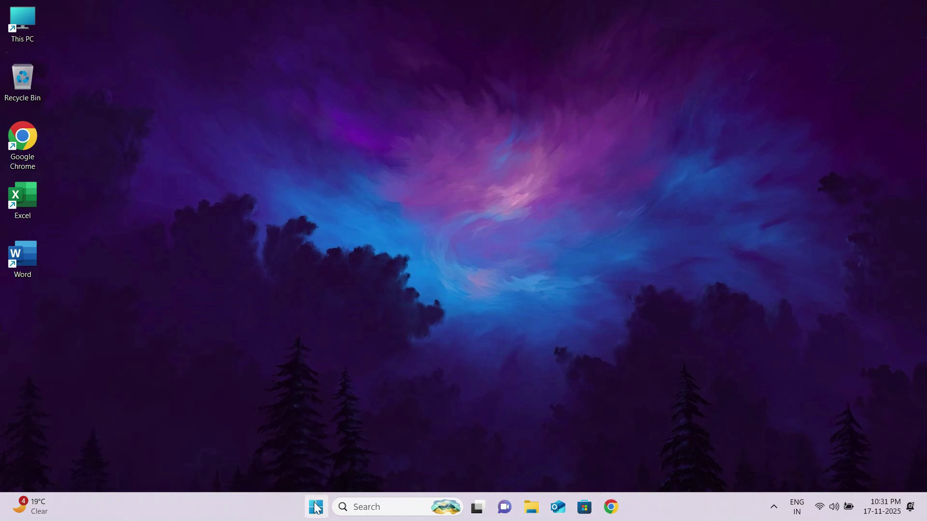
Step: Switch off 'Allow your controller to open Game Bar' under Gaming > Game Bar, then close Settings
click(316, 506)
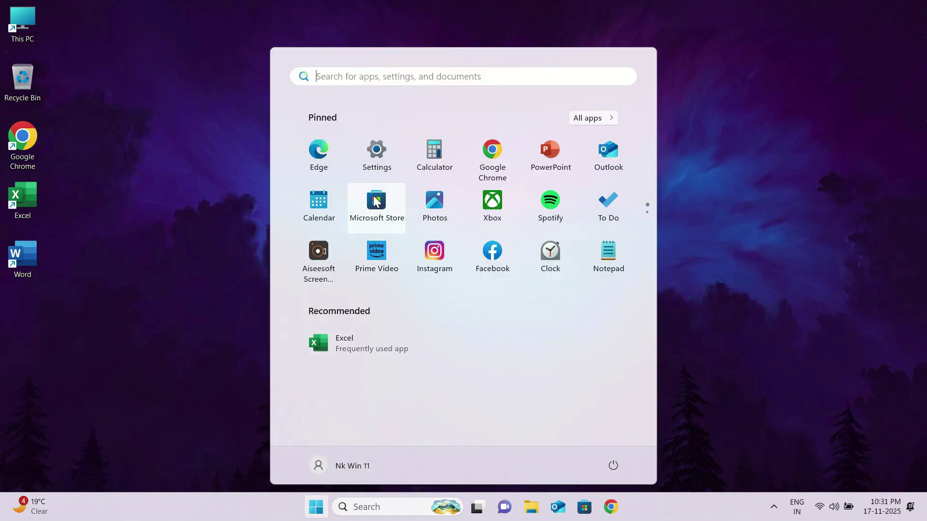
click(384, 152)
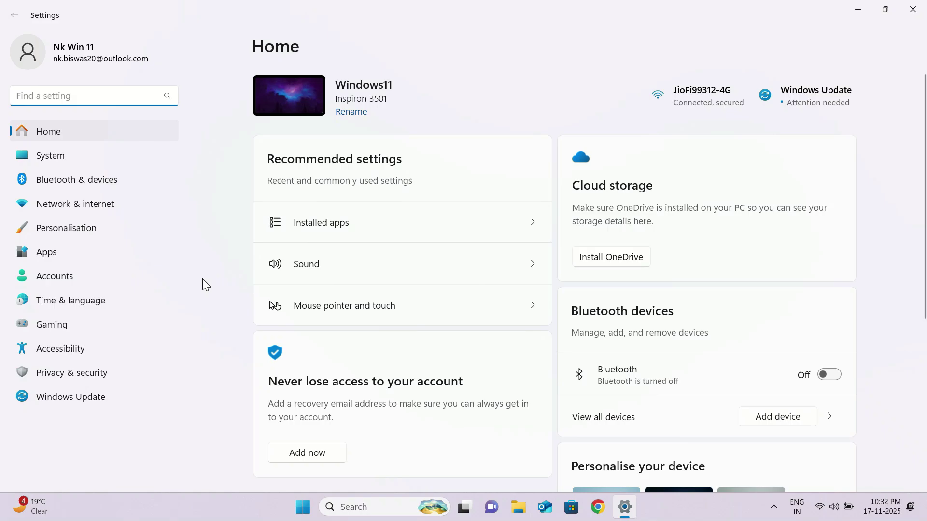
click(85, 329)
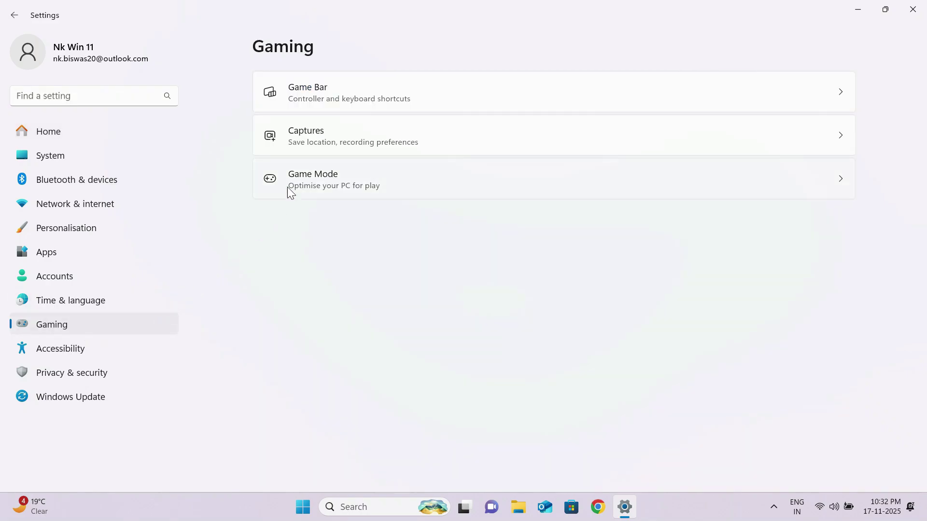
click(327, 101)
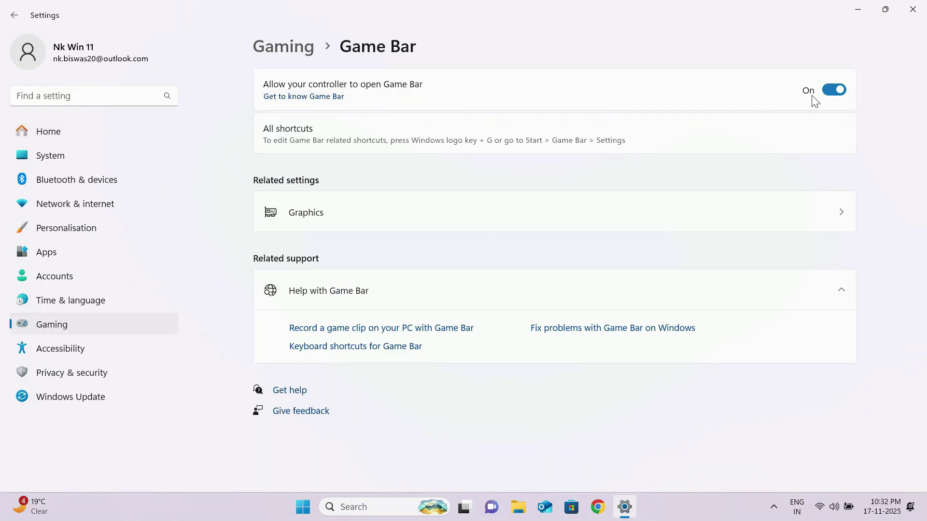
click(834, 91)
click(911, 10)
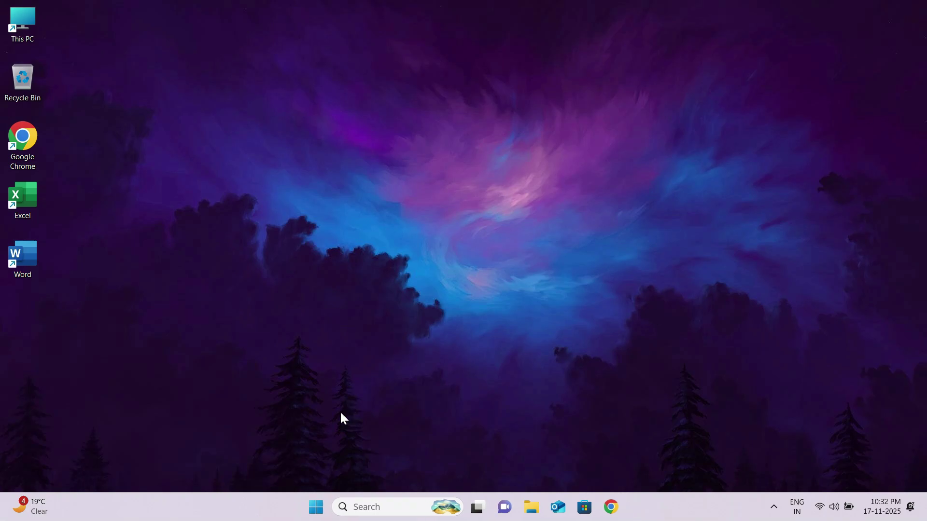
Step: Restart the PC from the Start menu's power options
click(316, 506)
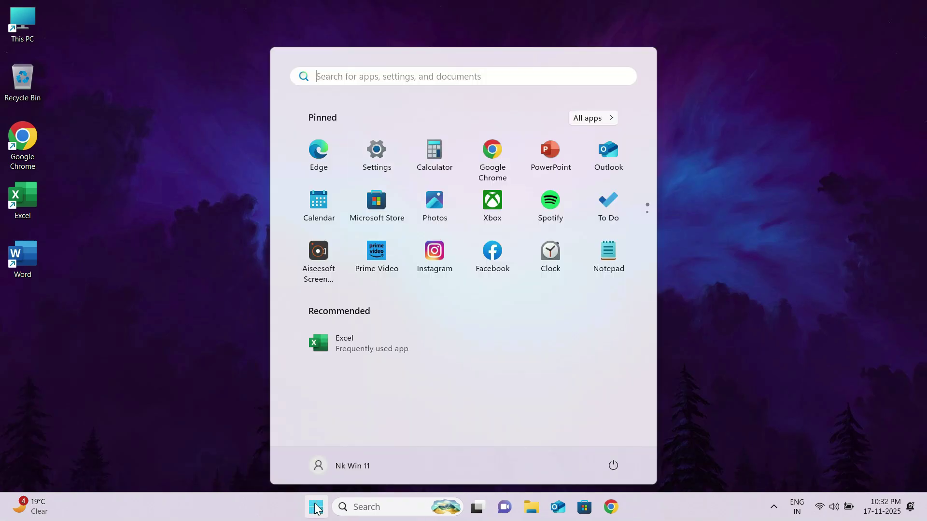
click(612, 468)
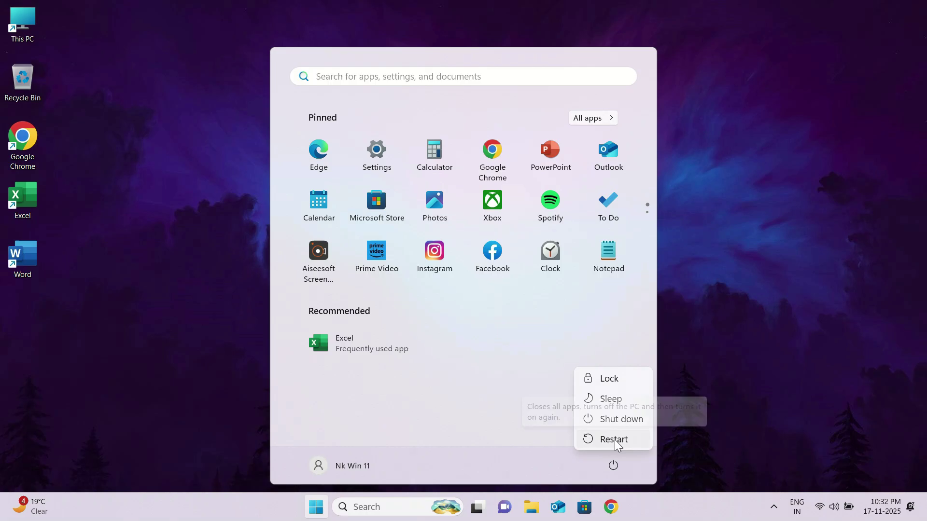
click(614, 439)
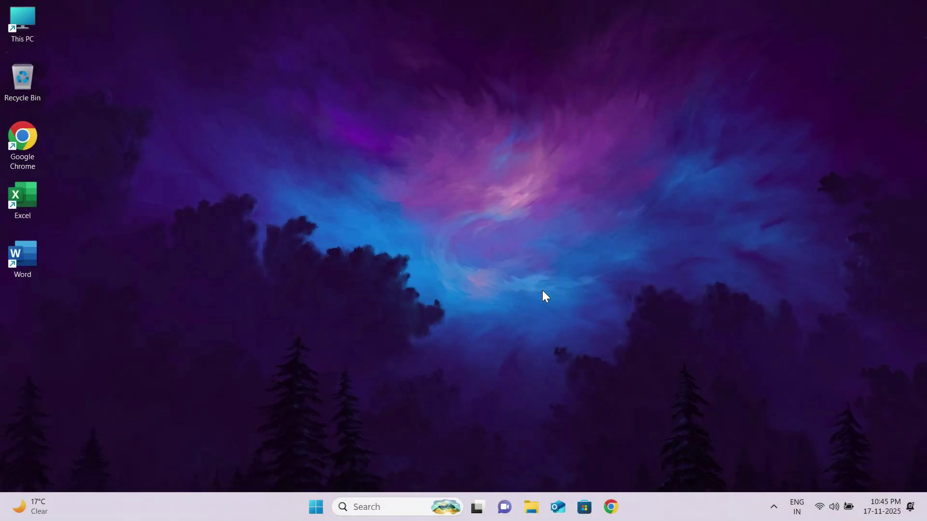
right_click(690, 502)
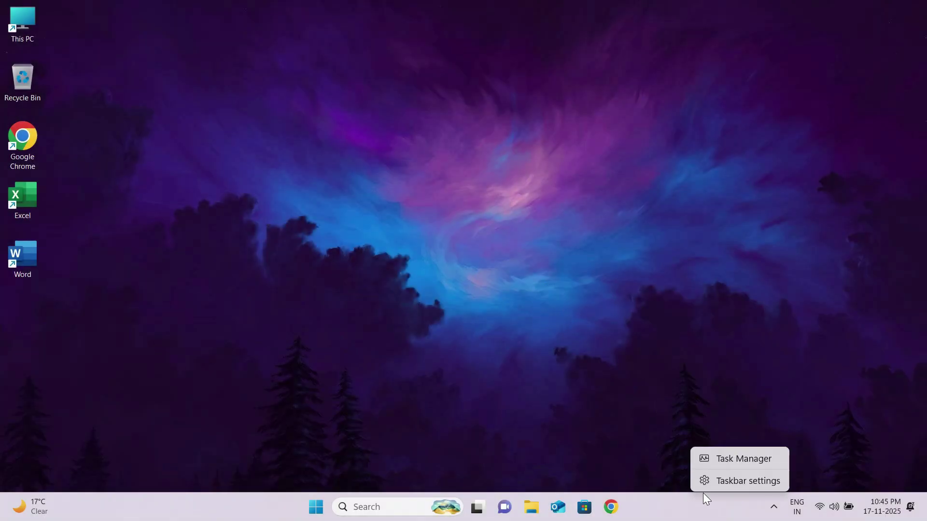
click(723, 463)
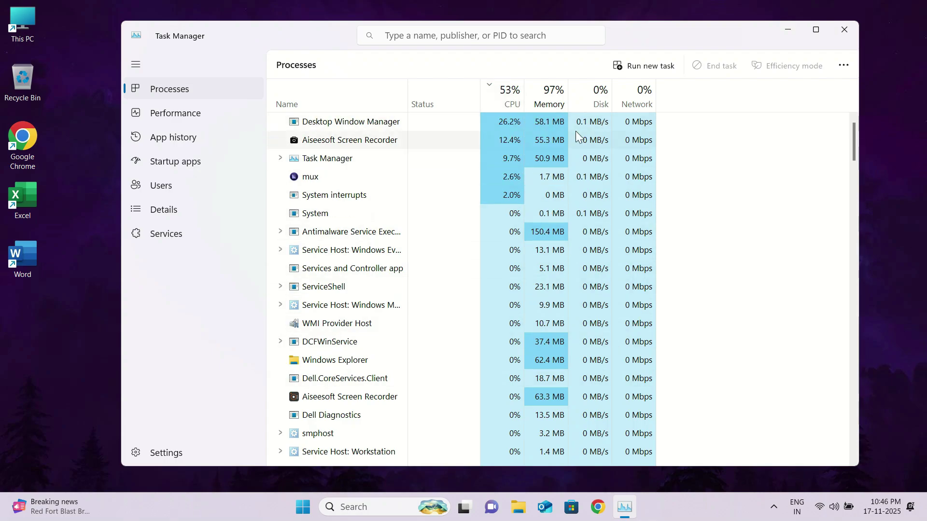
click(846, 31)
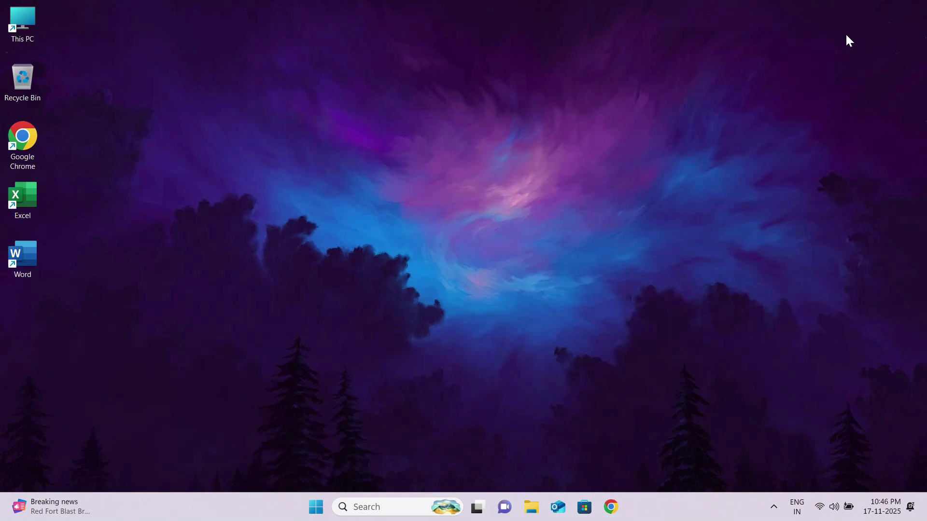